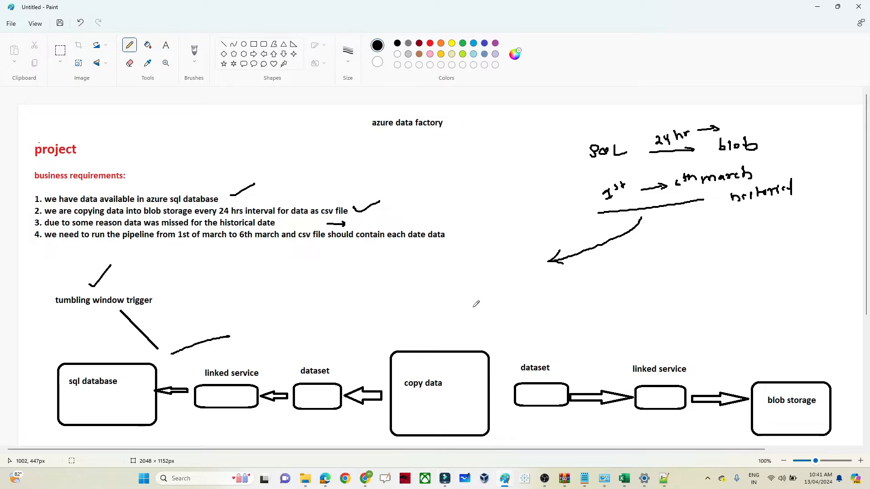
- Sketch an arrow above the blob storage side, handwrite "1st → 6th march" below the requirements, and add a stroke right of the tumbling window trigger
drag(675, 337, 714, 349)
drag(460, 283, 464, 293)
drag(459, 293, 482, 278)
drag(495, 292, 561, 286)
mouse_move(551, 282)
mouse_down()
mouse_move(552, 290)
mouse_move(585, 278)
mouse_move(648, 282)
mouse_up()
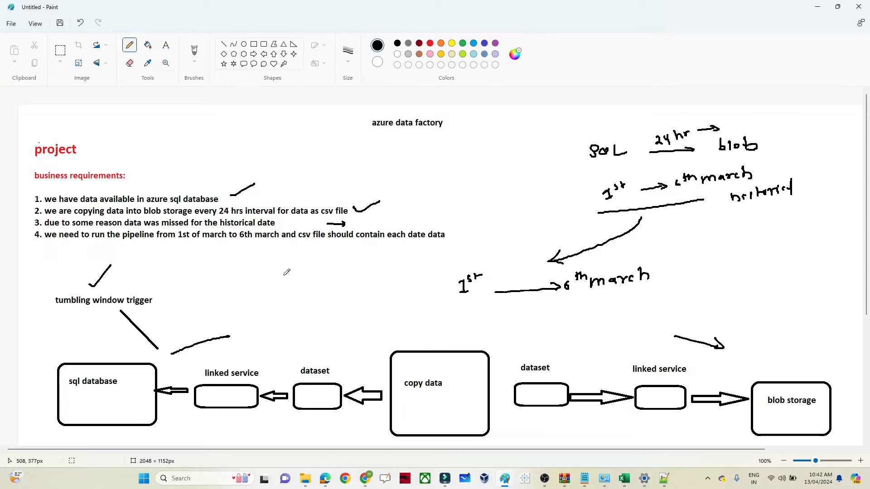
mouse_move(279, 273)
mouse_down()
mouse_move(297, 281)
mouse_move(320, 267)
mouse_up()
- Switch to the Azure SQL query editor and examine the customer_sales table definition and its insert statements
key(alt+Tab)
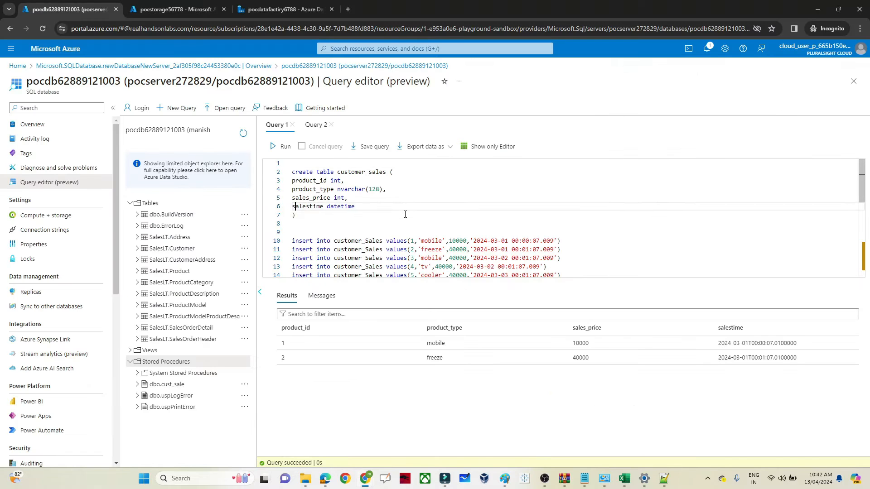
key(ctrl+Home)
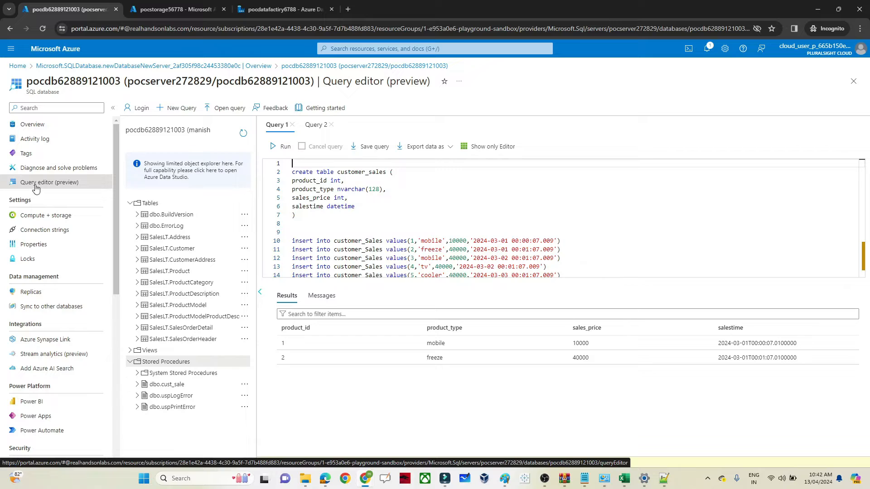
click(317, 215)
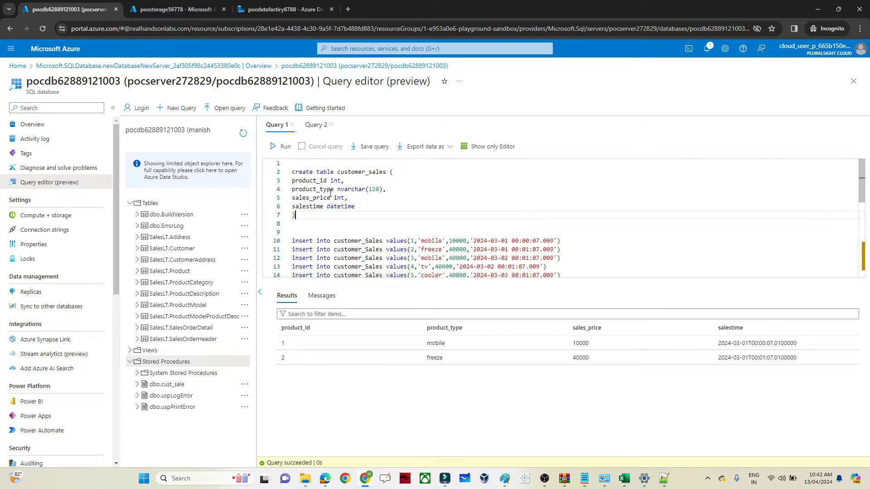
double_click(358, 172)
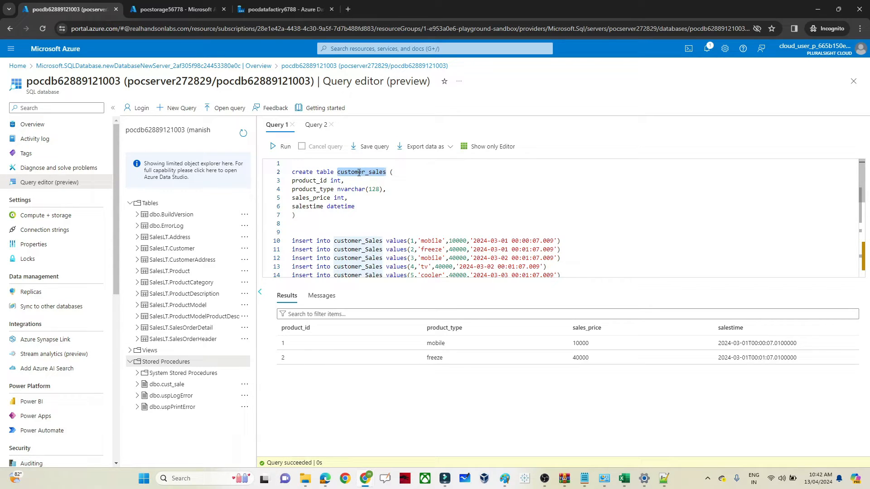
click(351, 230)
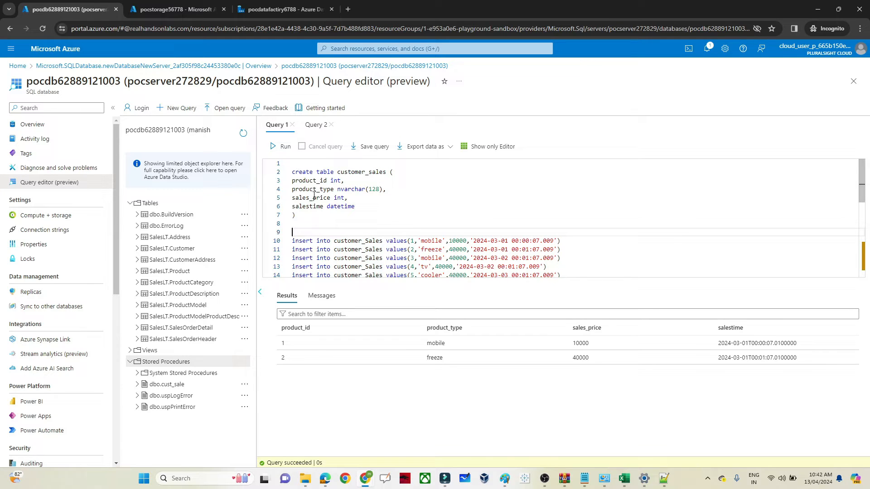
key(Up)
key(Down)
key(Down)
key(Down)
key(Down)
key(Down)
key(Down)
key(Down)
key(Down)
key(Down)
key(Down)
key(Down)
key(Down)
key(Down)
key(Down)
key(Down)
key(Down)
key(Down)
key(Down)
key(Down)
key(Down)
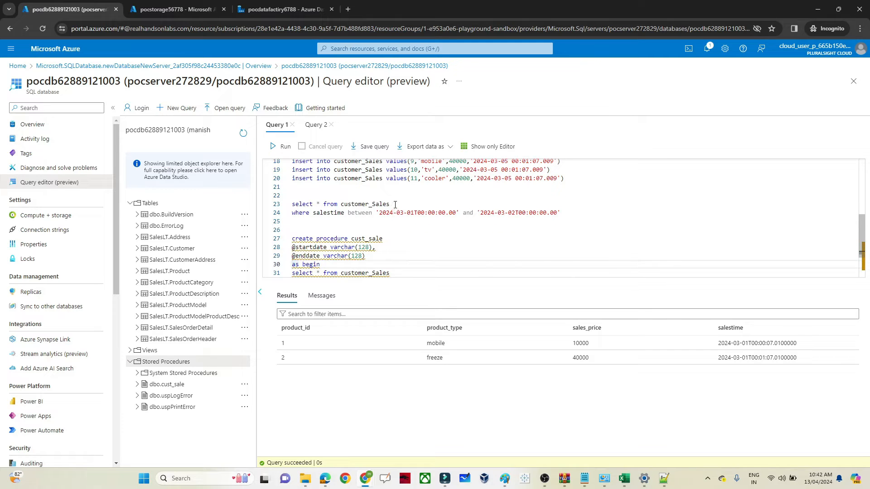
- Run only the unfiltered select * from customer_Sales statement to list all sales rows
drag(391, 205, 293, 196)
click(279, 148)
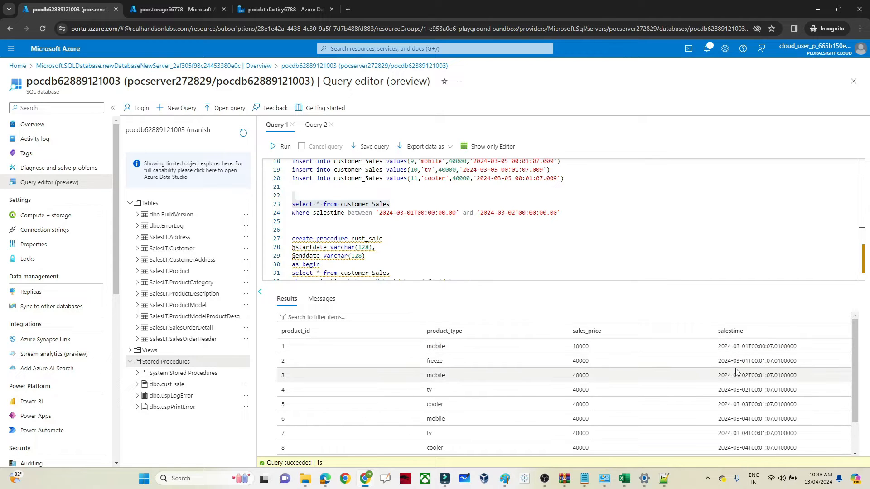
click(391, 226)
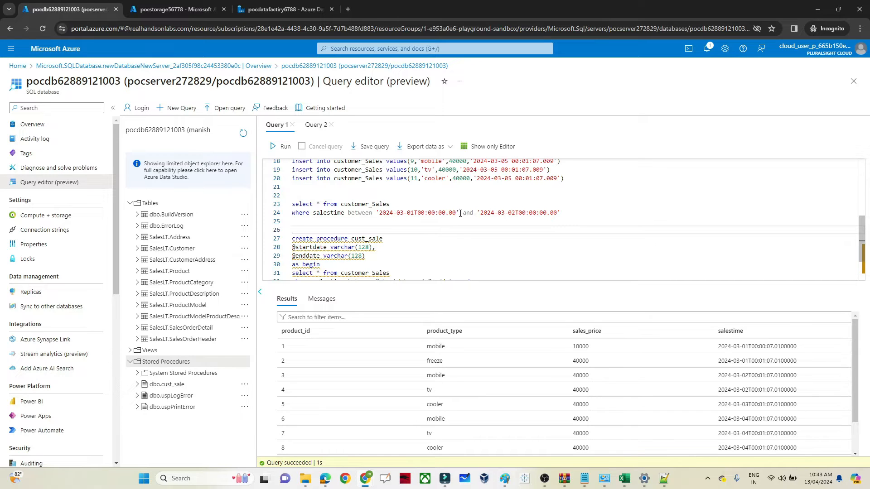
- Run the customer_Sales query with salestime between '2024-03-01T00:00:00.00' and '2024-03-02T00:00:00.00' and check its date bounds
drag(565, 214, 291, 204)
click(281, 148)
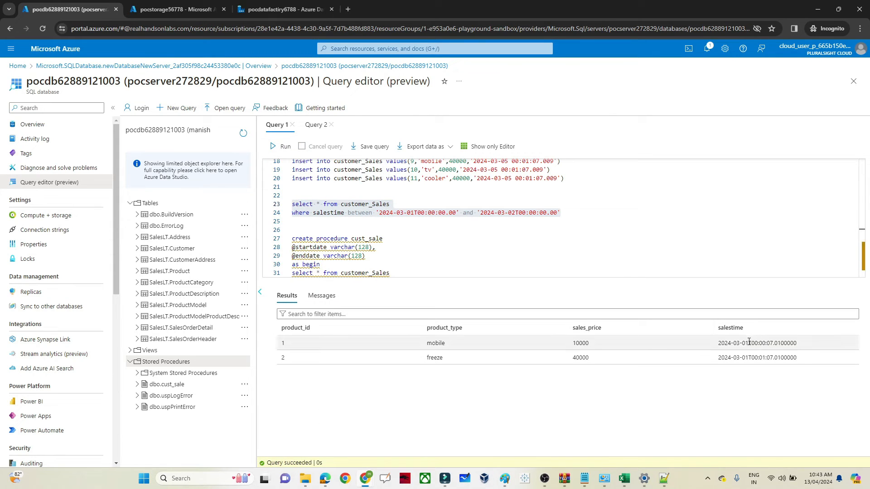
click(407, 213)
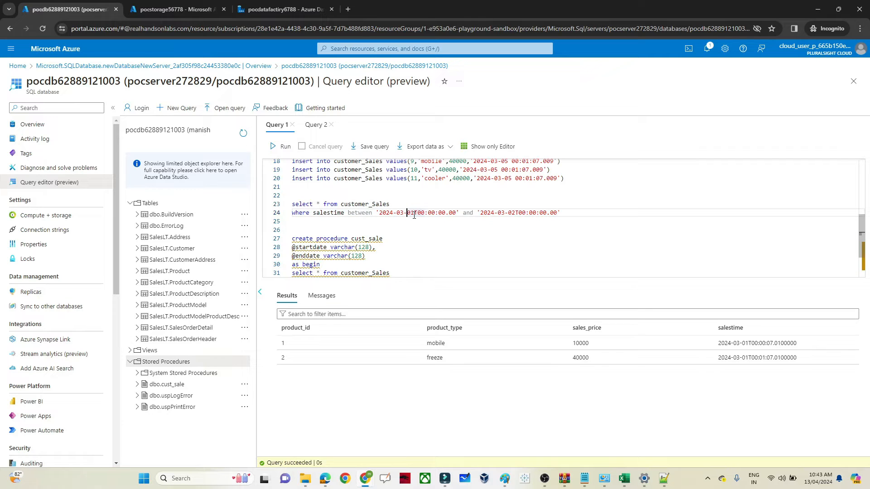
double_click(413, 212)
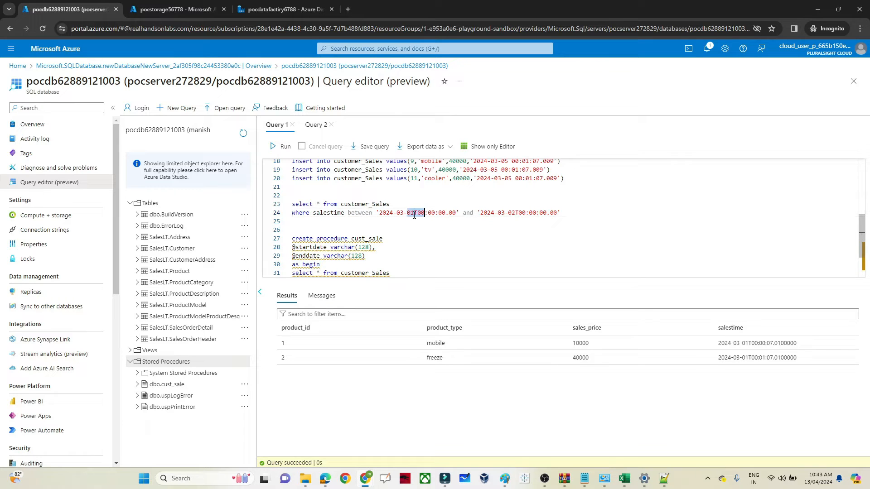
double_click(517, 213)
click(522, 213)
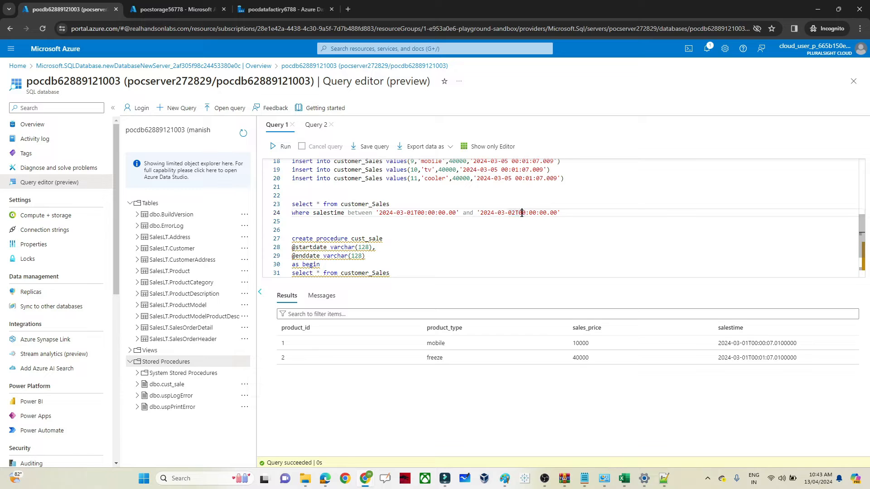
- Rerun the date-filtered customer_Sales query and review its start and end dates
drag(586, 215, 272, 205)
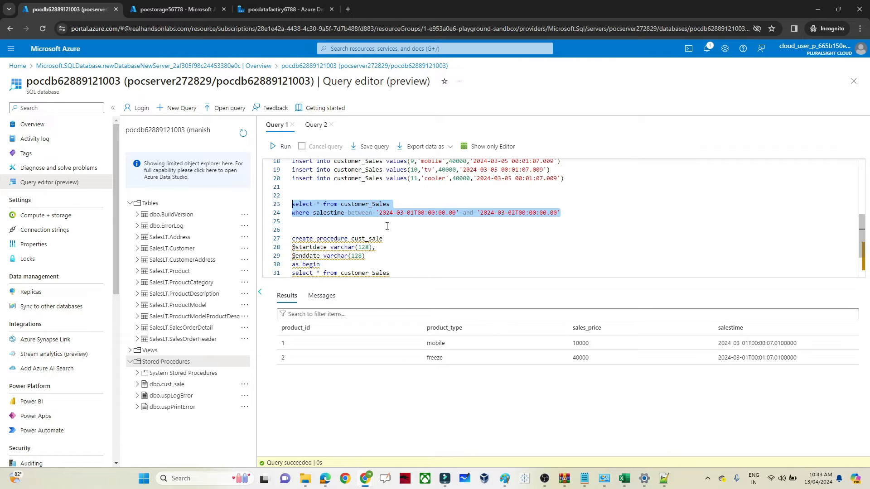
click(279, 148)
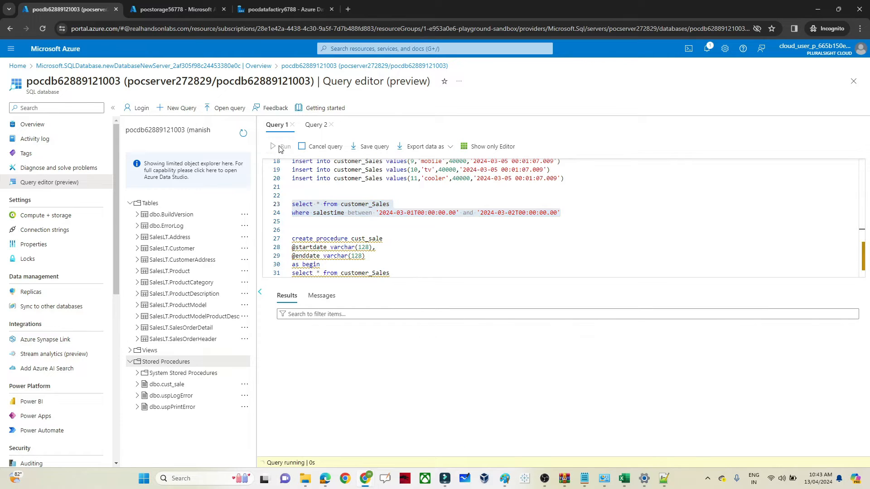
click(382, 222)
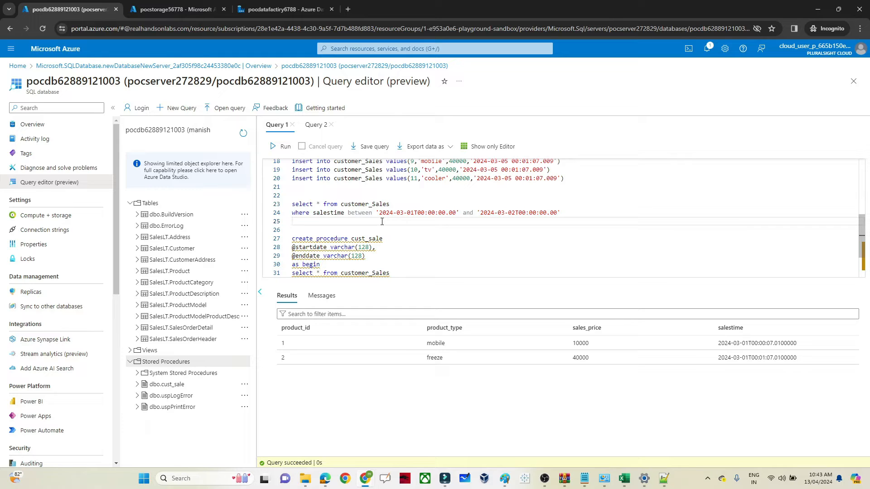
click(413, 213)
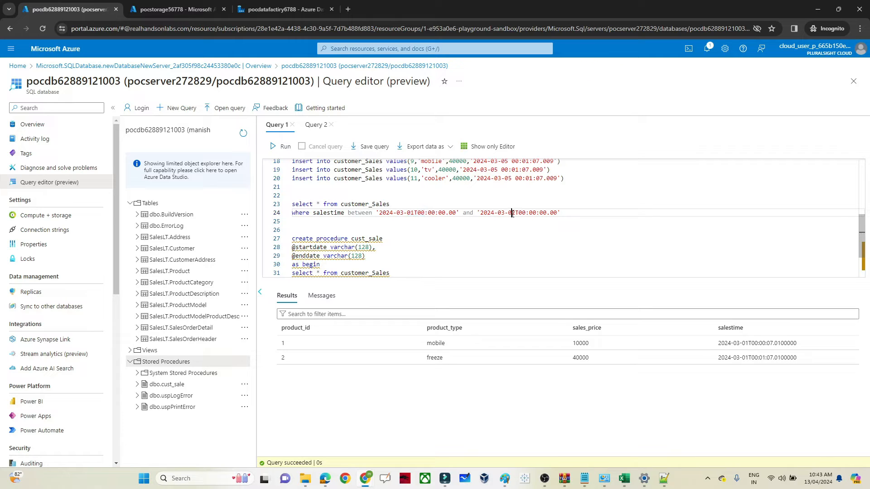
click(378, 219)
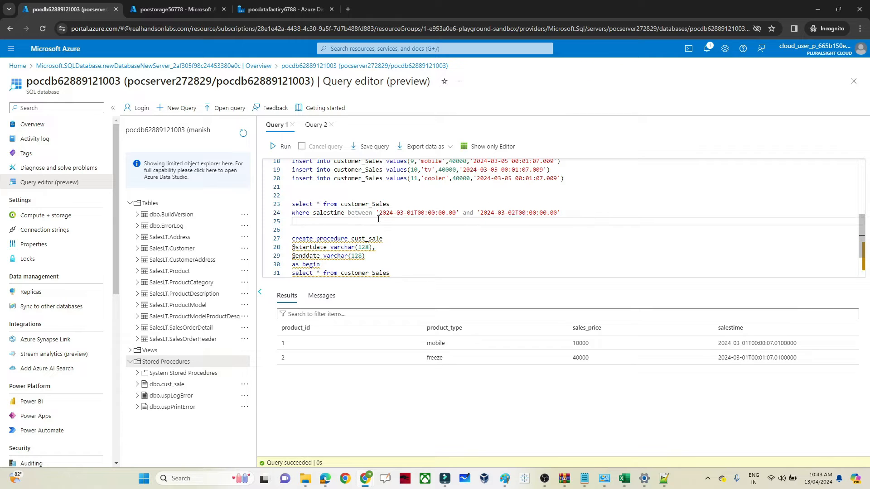
key(Down)
key(Down)
key(Down)
key(Down)
key(Down)
key(Down)
key(Down)
key(Down)
key(Down)
key(Down)
key(Down)
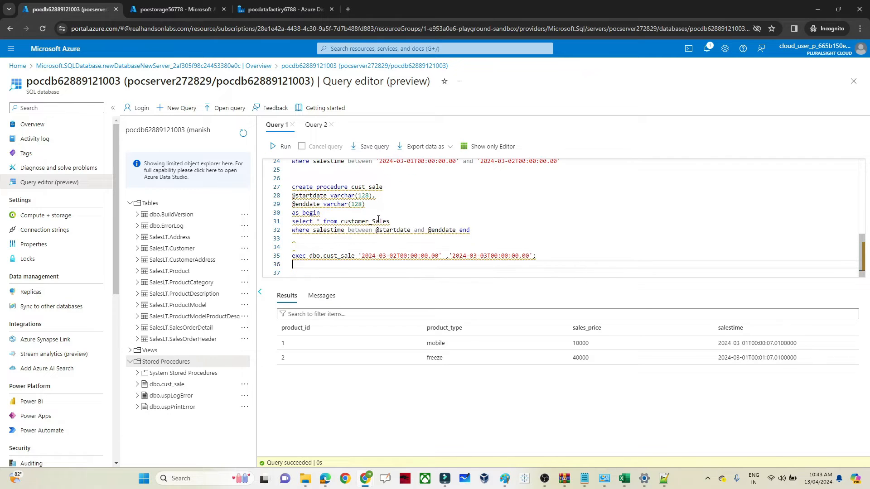
key(Up)
key(Up)
key(Up)
key(Up)
key(Up)
key(Up)
key(Up)
key(Up)
key(Up)
key(Up)
key(Up)
key(Up)
key(Up)
key(Up)
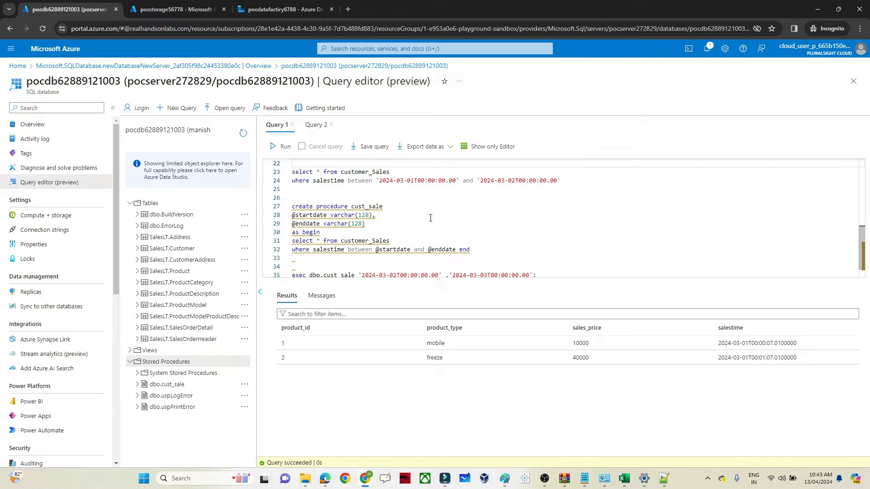
key(Down)
key(Down)
key(Down)
key(Down)
key(Down)
key(Down)
key(Down)
key(Down)
key(Down)
key(Down)
key(Down)
key(Down)
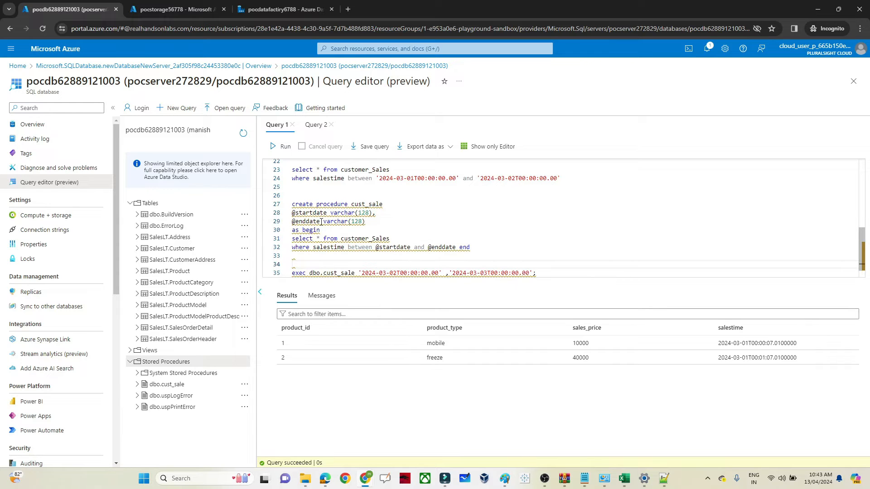
double_click(333, 203)
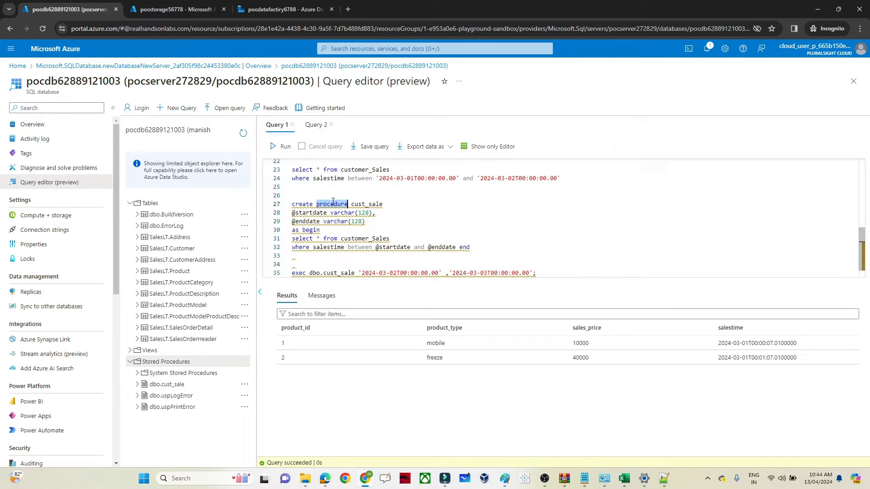
double_click(307, 213)
double_click(306, 222)
drag(300, 238, 390, 238)
double_click(331, 248)
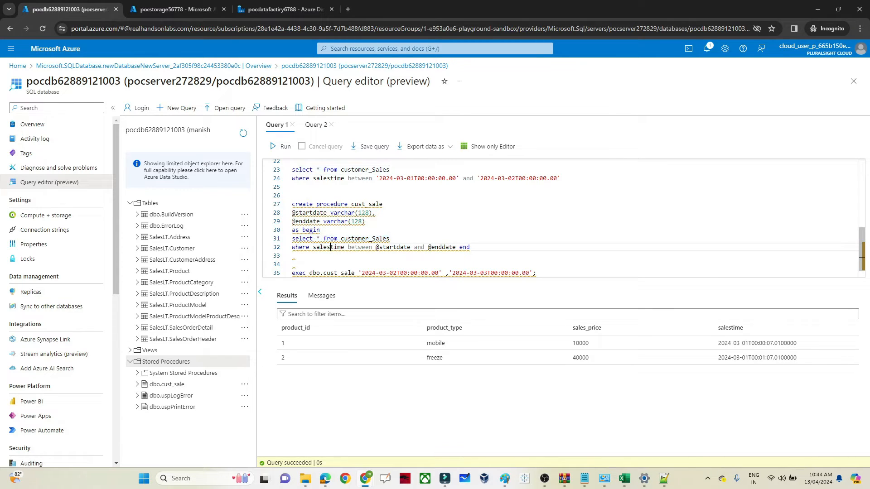
double_click(444, 247)
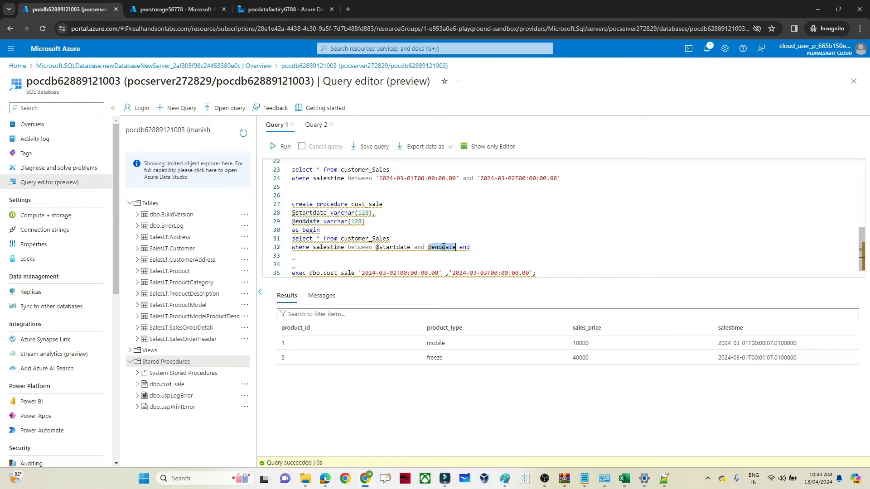
- Execute dbo.cust_sale with the dates '2024-03-02T00:00:00.00' and '2024-03-03T00:00:00.00'
key(ctrl+End)
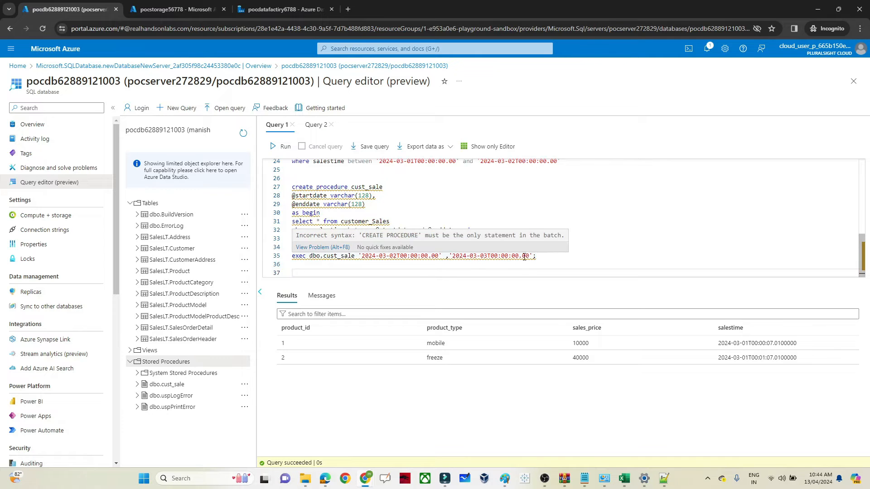
drag(537, 256, 292, 256)
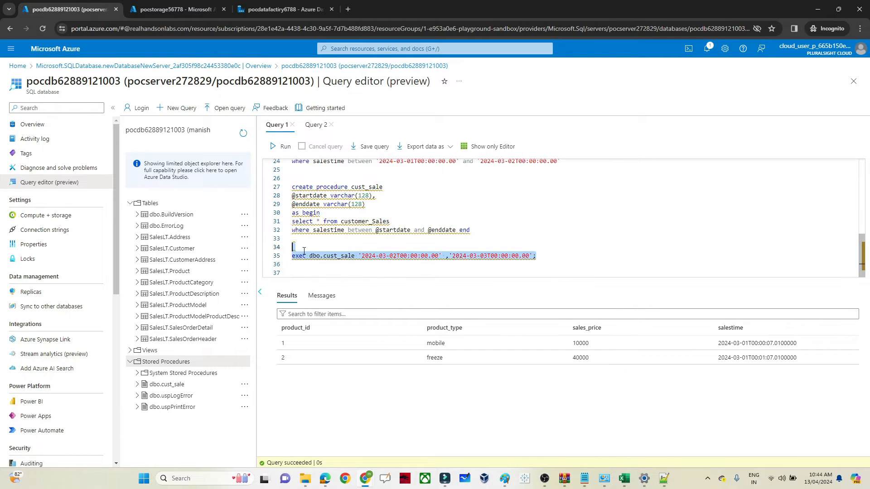
click(279, 148)
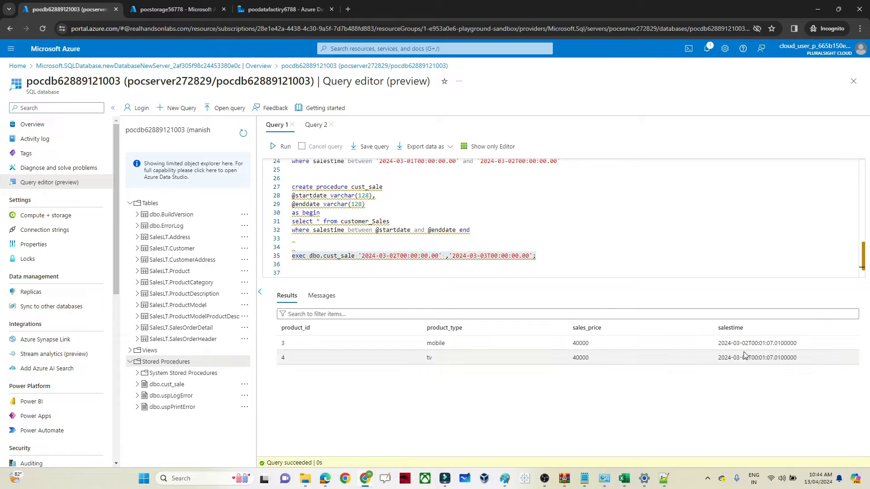
- Change the dbo.cust_sale call's dates to '2024-03-03T00:00:00.00' and '2024-03-04T00:00:00.00' and execute it
click(397, 257)
key(BackSpace)
text(3)
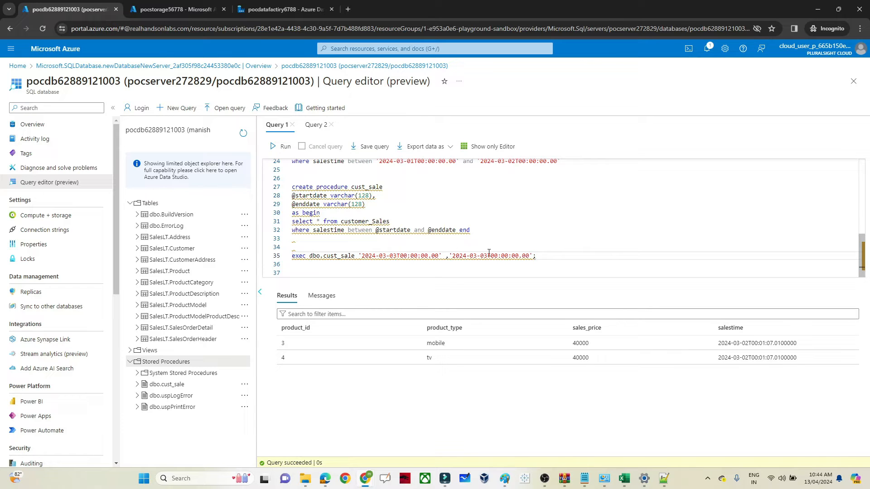
click(486, 257)
key(BackSpace)
text(4)
drag(556, 255, 292, 256)
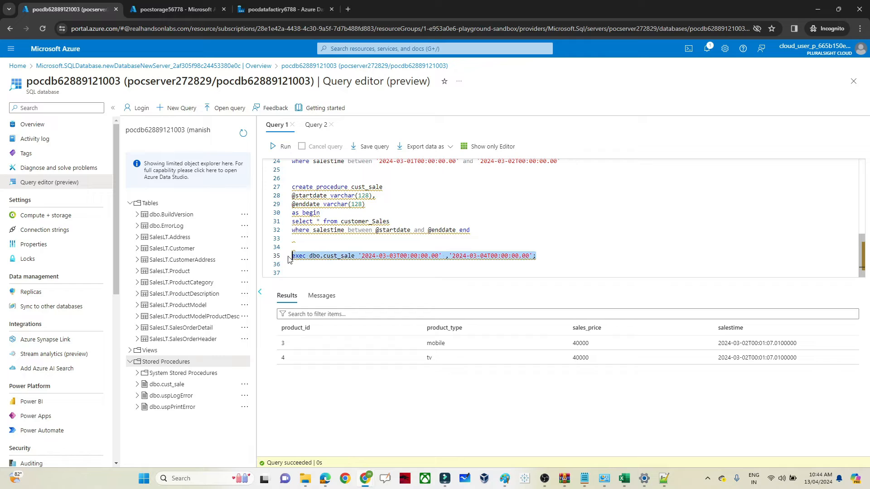
click(278, 149)
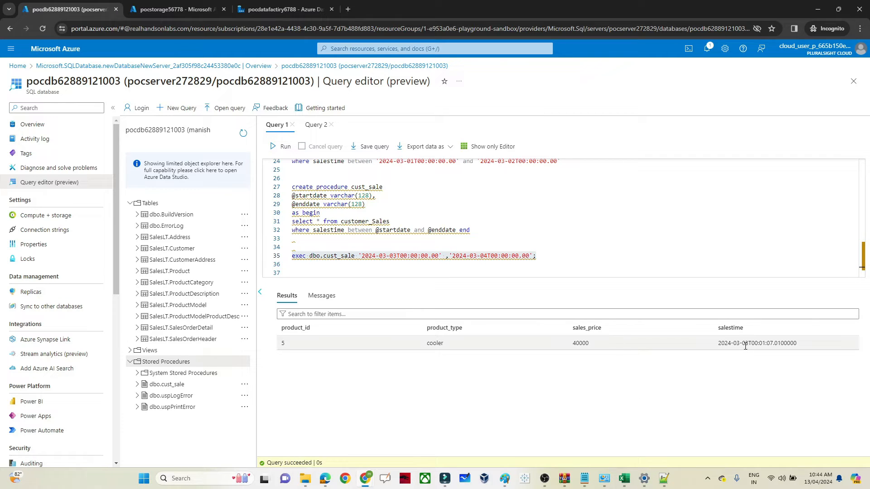
click(524, 267)
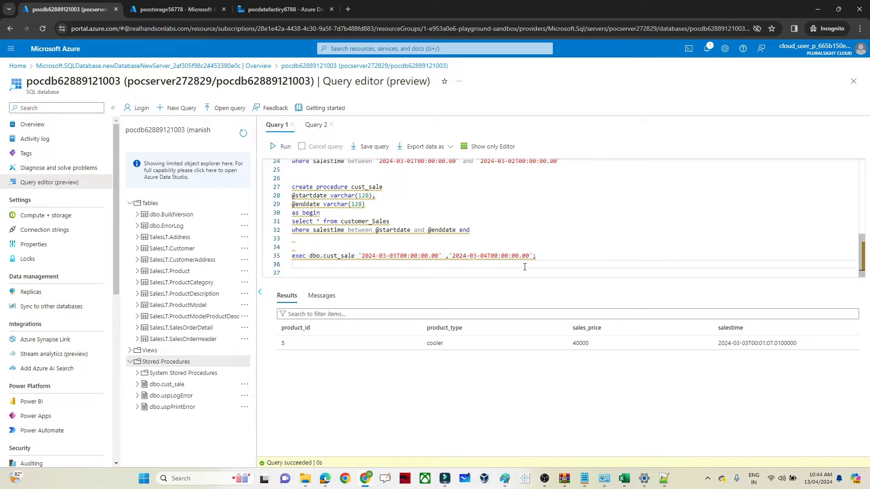
- Review the cust_sale procedure definition against the start and end date arguments of its exec call
mouse_move(401, 232)
double_click(335, 186)
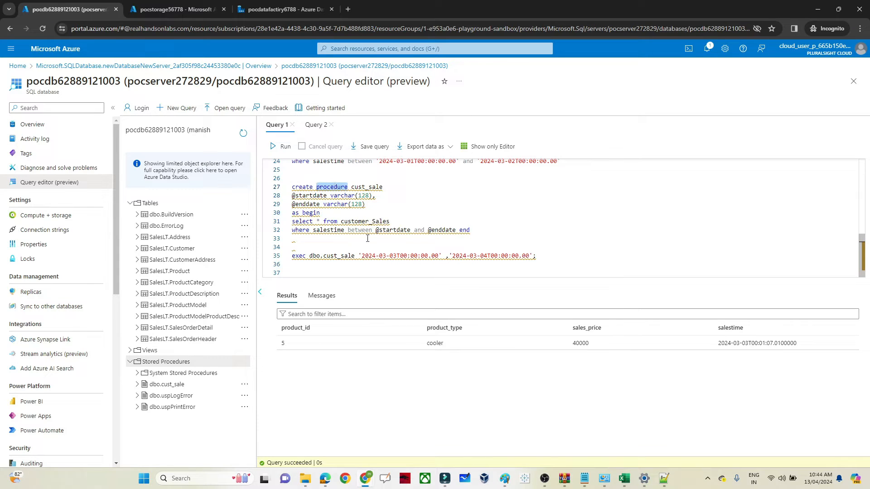
click(373, 260)
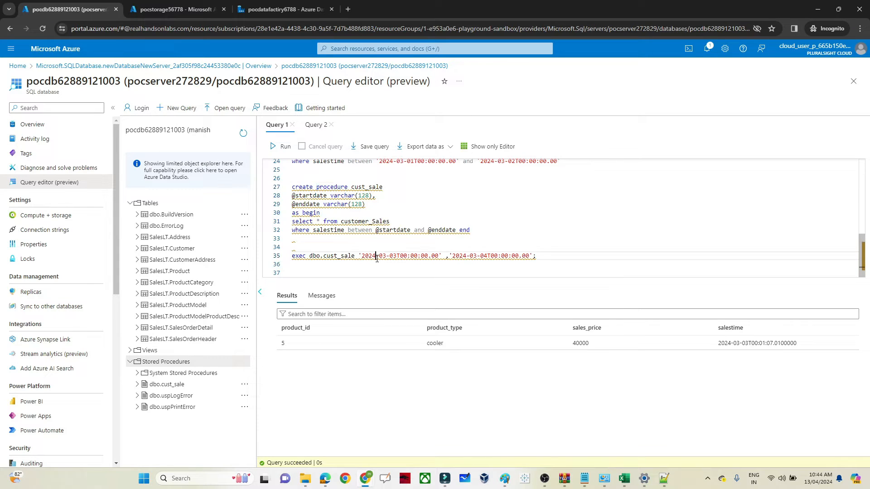
double_click(471, 259)
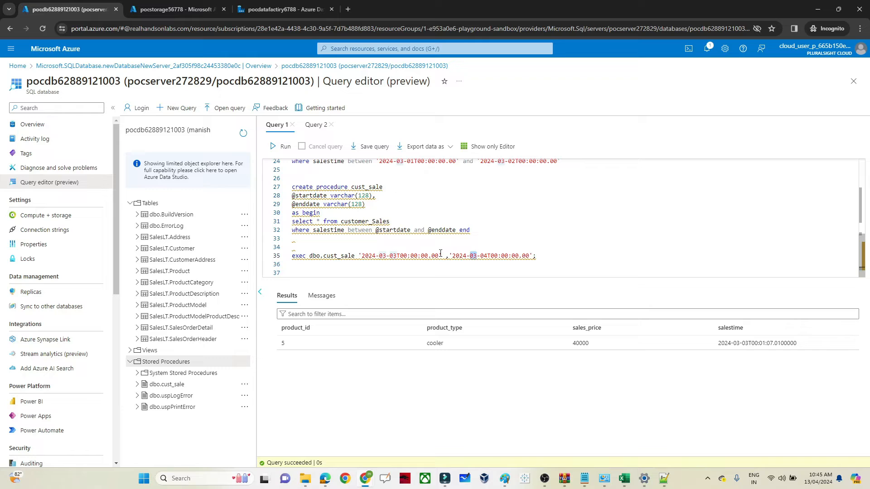
- Open the outputcsv container in the pocstorage56778 storage account to check its contents
click(184, 10)
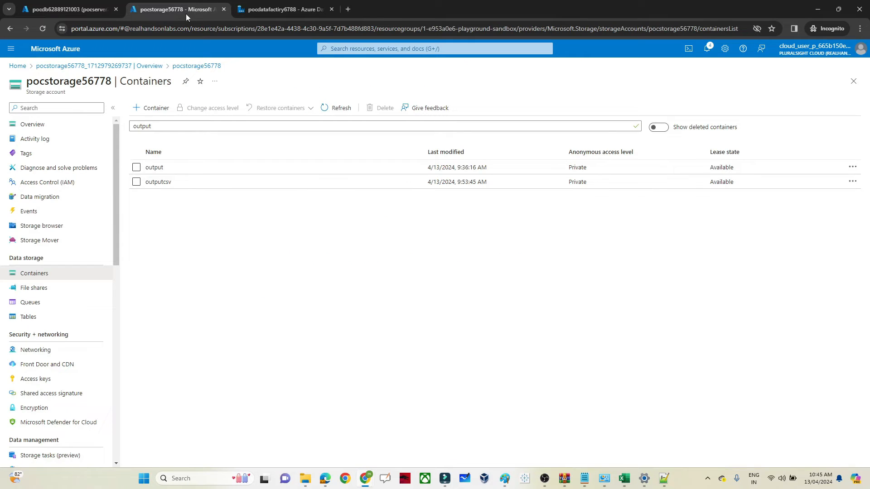
click(161, 183)
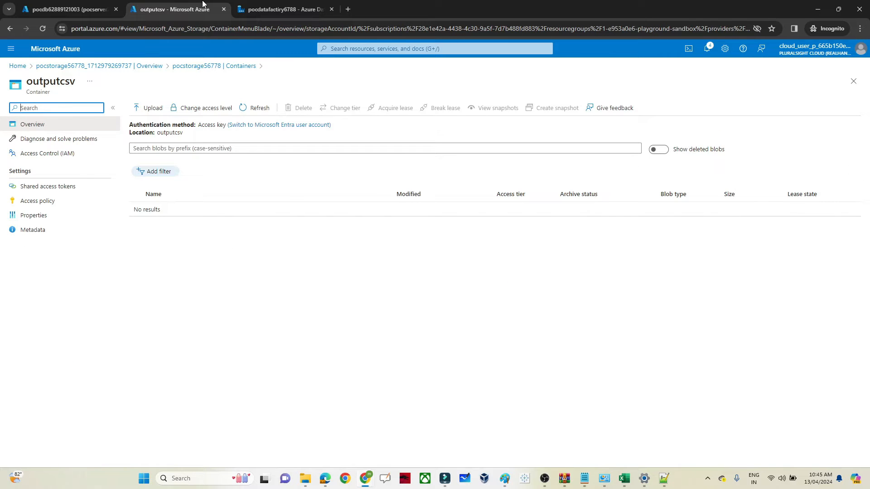
- In the pocdatafactiry6788 data factory, create a new pipeline and add a Copy data activity to its canvas
click(293, 6)
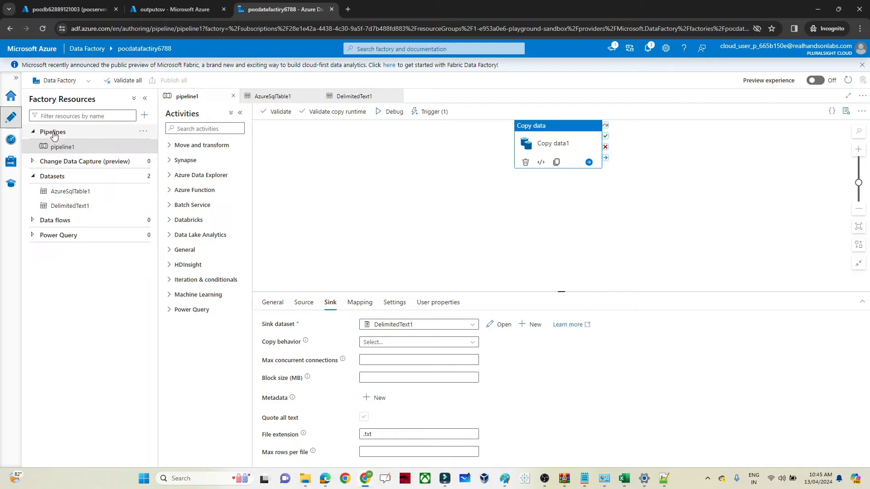
click(142, 134)
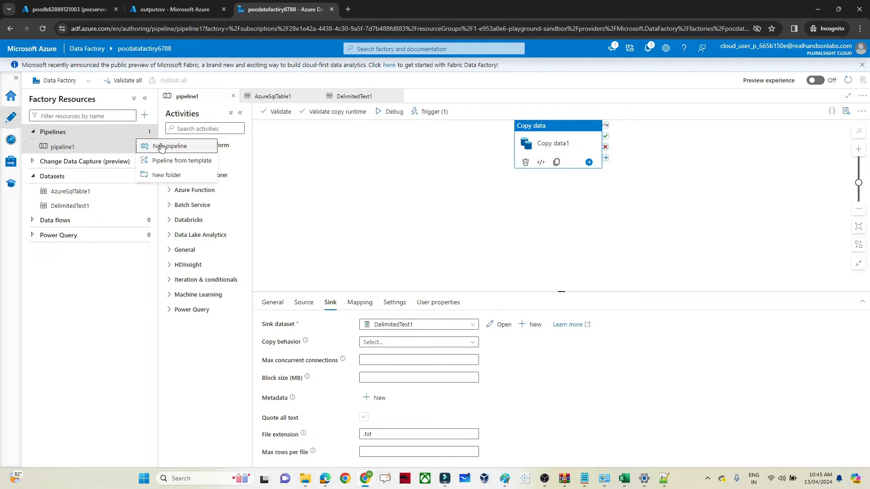
click(161, 147)
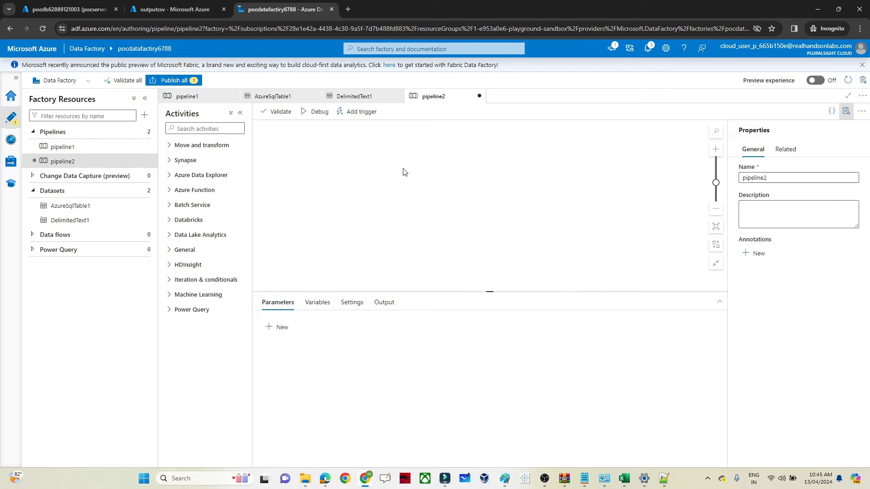
click(168, 148)
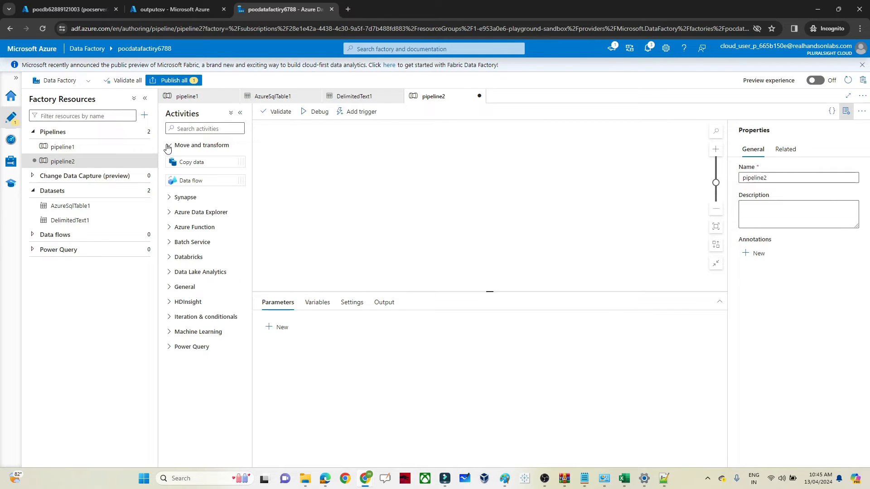
drag(194, 161, 435, 171)
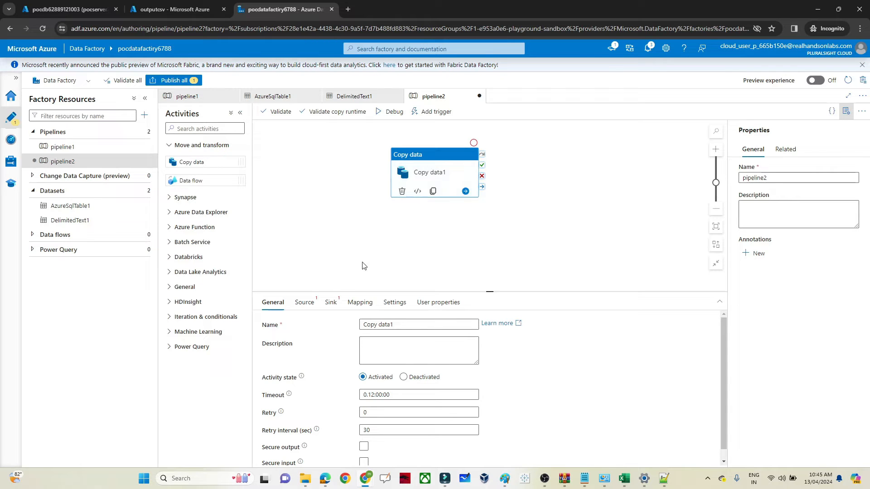
- Start a new source dataset for the Copy data activity, using Azure SQL Database as the data store
click(309, 304)
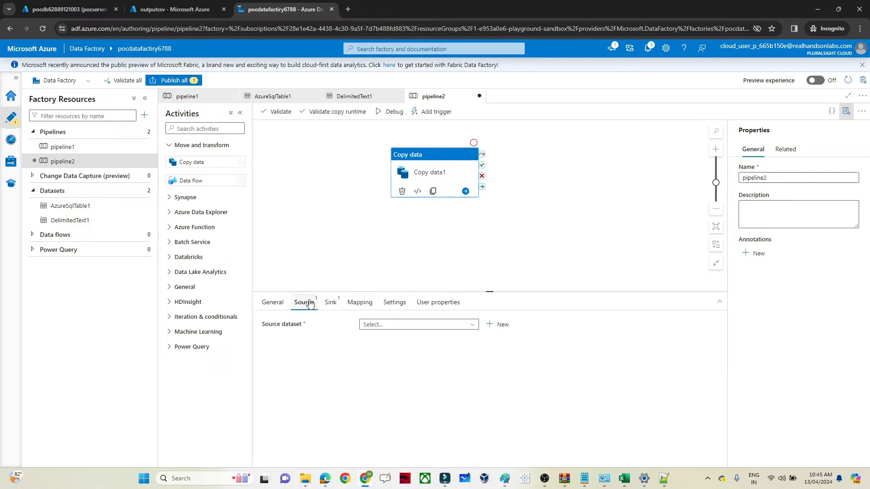
click(503, 325)
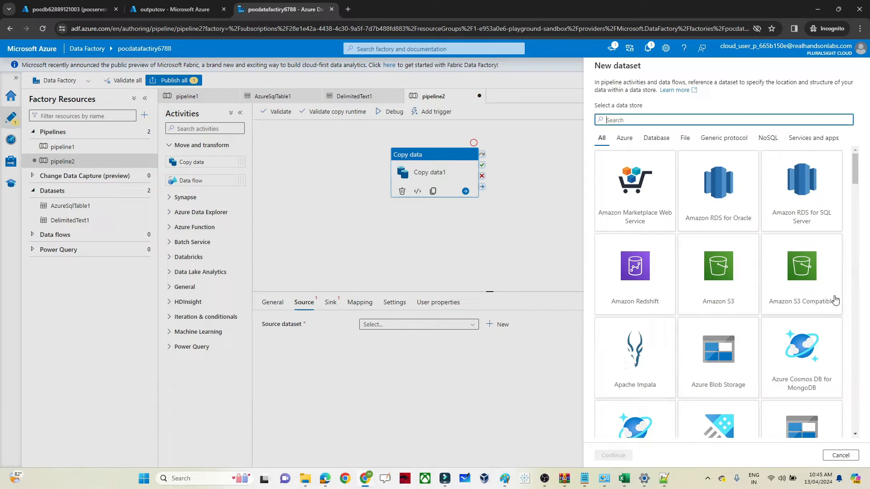
scroll(843, 195, down, 3)
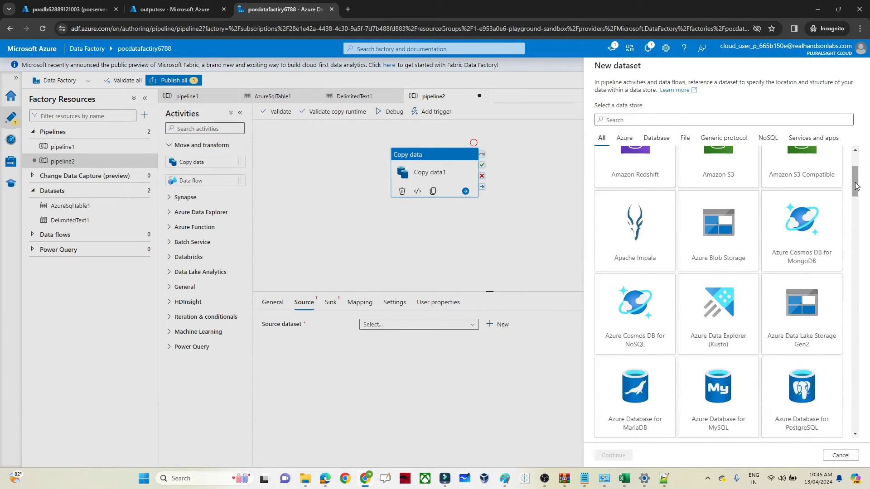
click(674, 118)
text(sql)
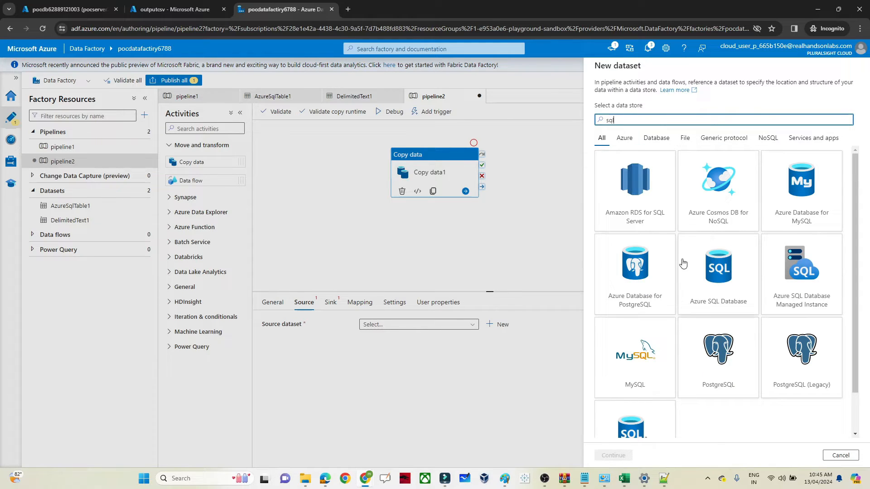
click(840, 267)
click(727, 294)
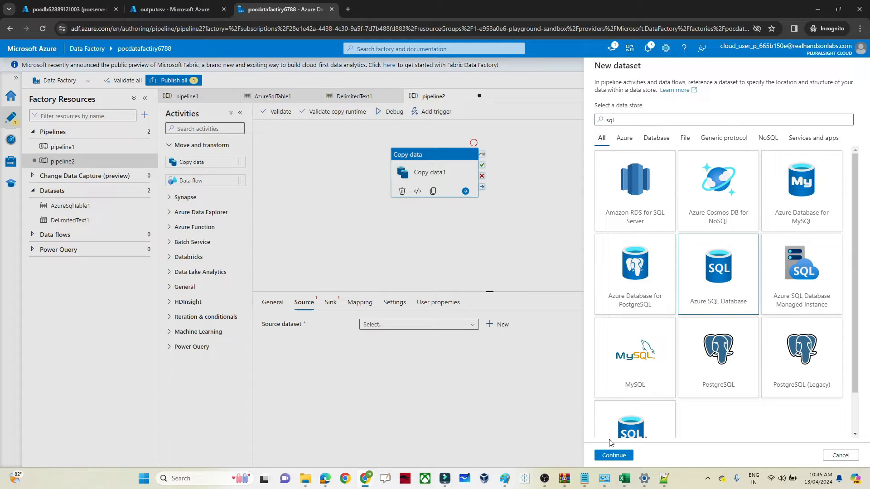
click(614, 455)
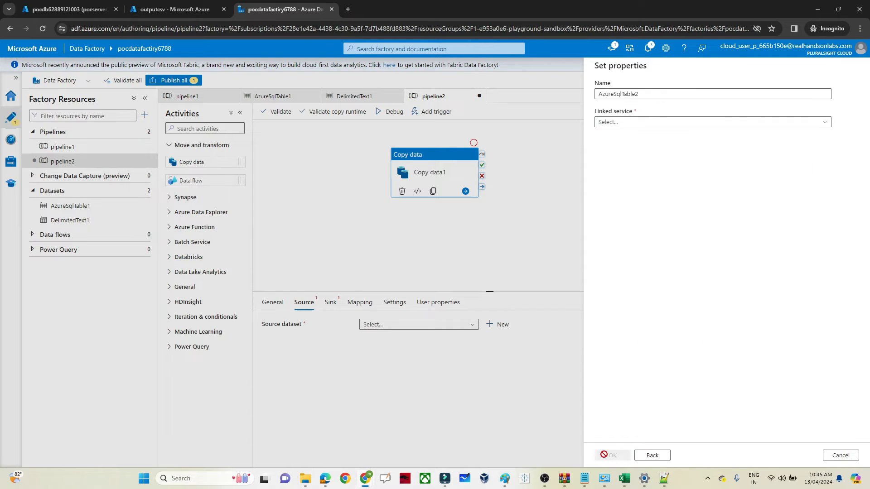
click(619, 122)
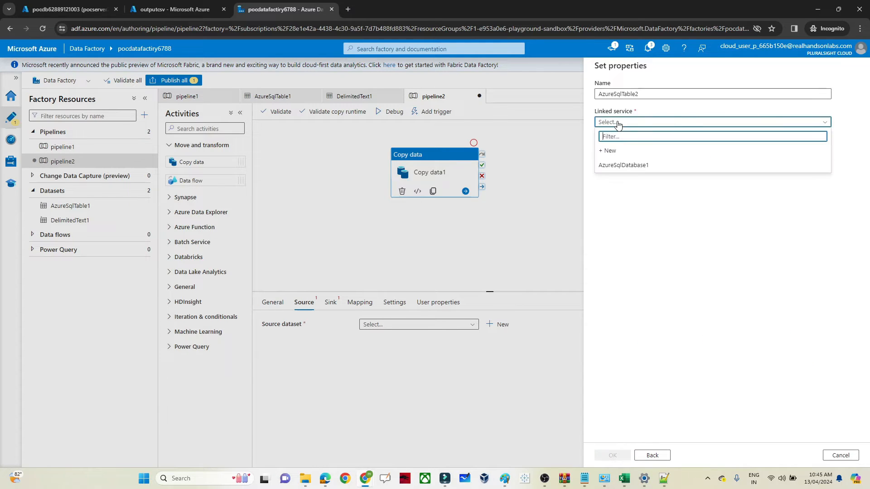
click(616, 151)
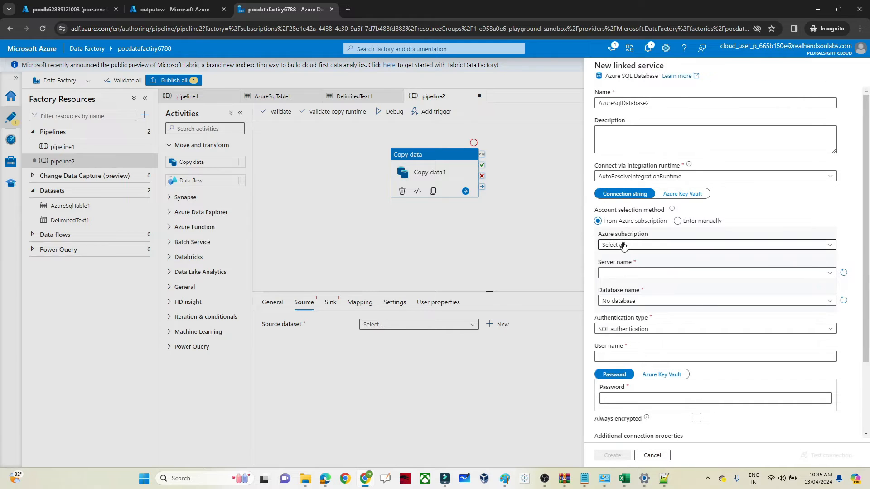
click(623, 245)
click(622, 271)
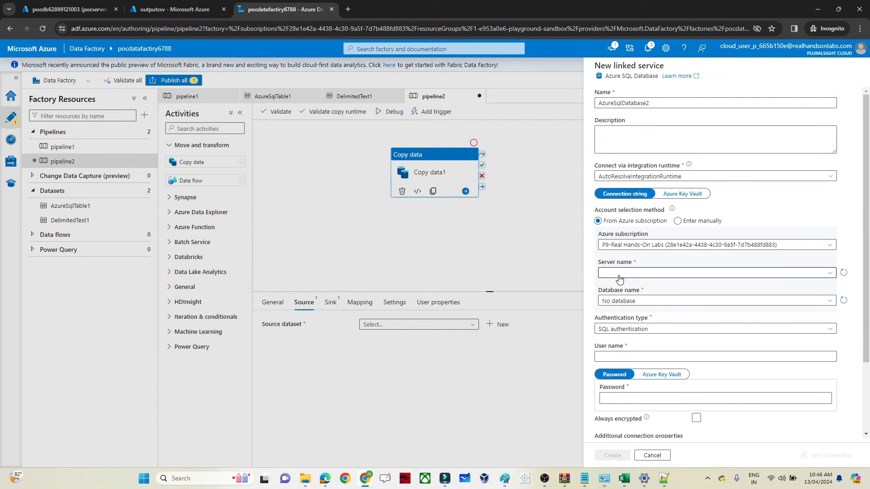
click(620, 278)
click(624, 285)
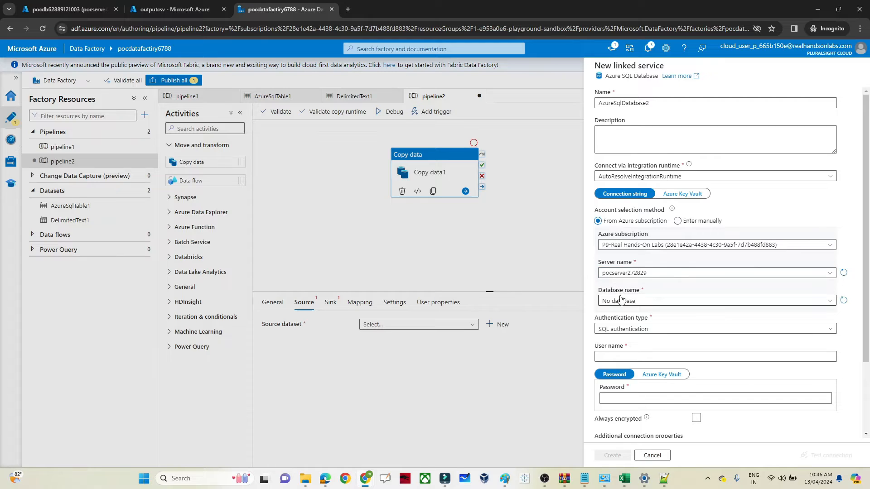
click(620, 300)
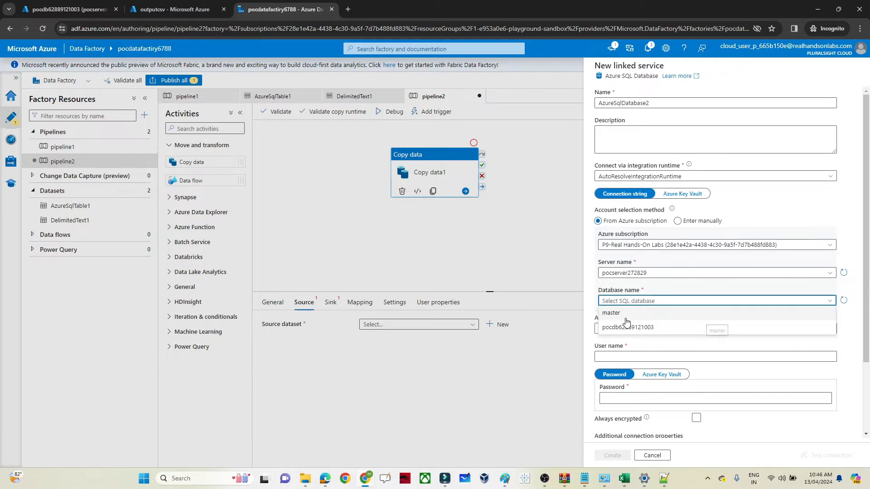
click(623, 327)
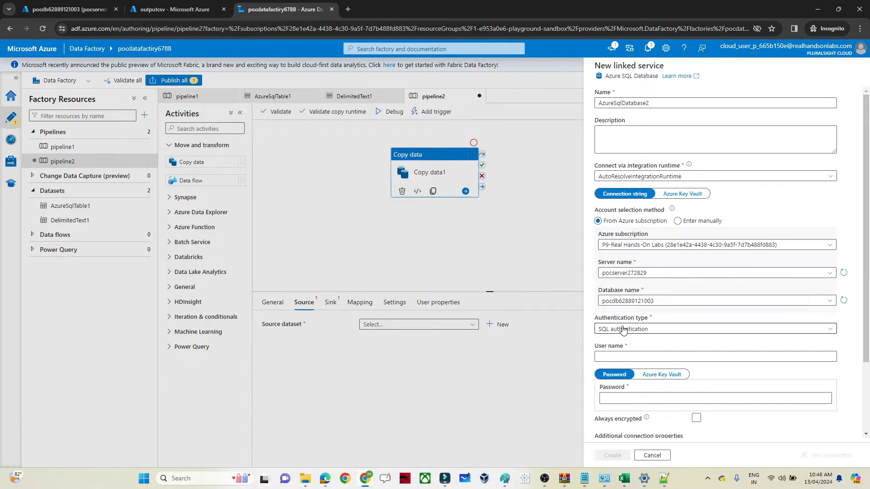
- Enter the SQL authentication user name and password, and create the linked service
click(615, 356)
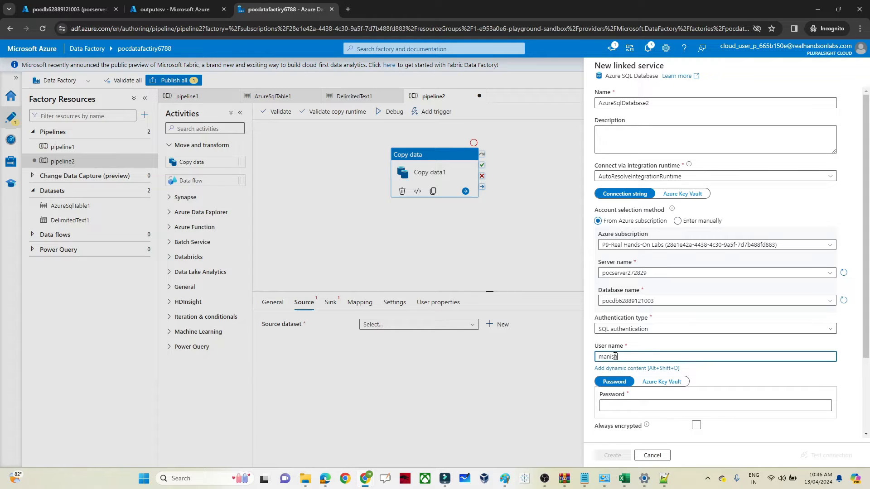
click(616, 404)
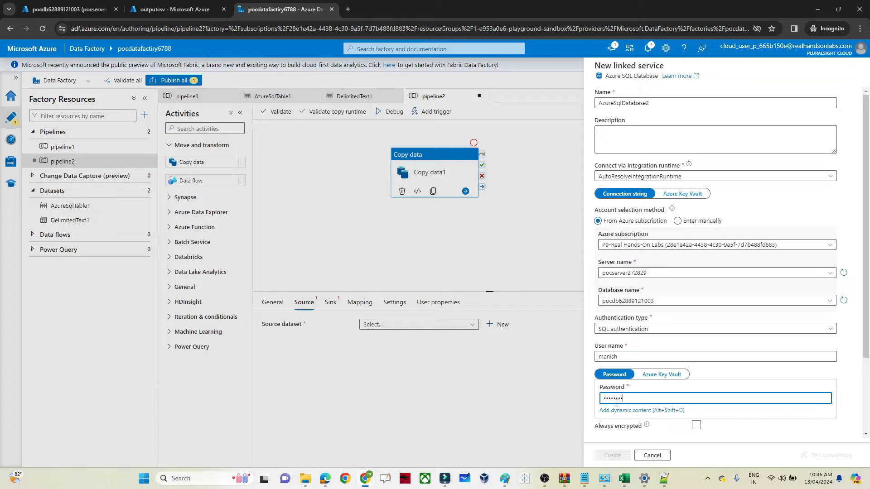
text(•)
scroll(774, 382, down, 2)
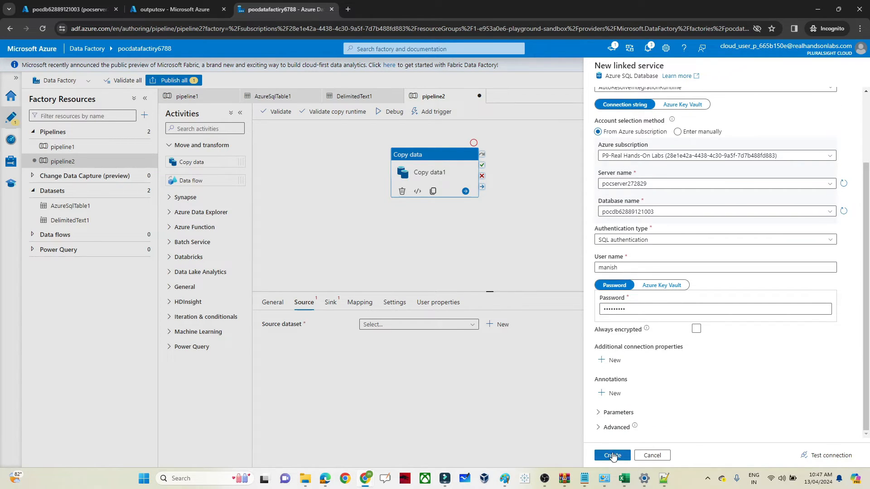
click(612, 455)
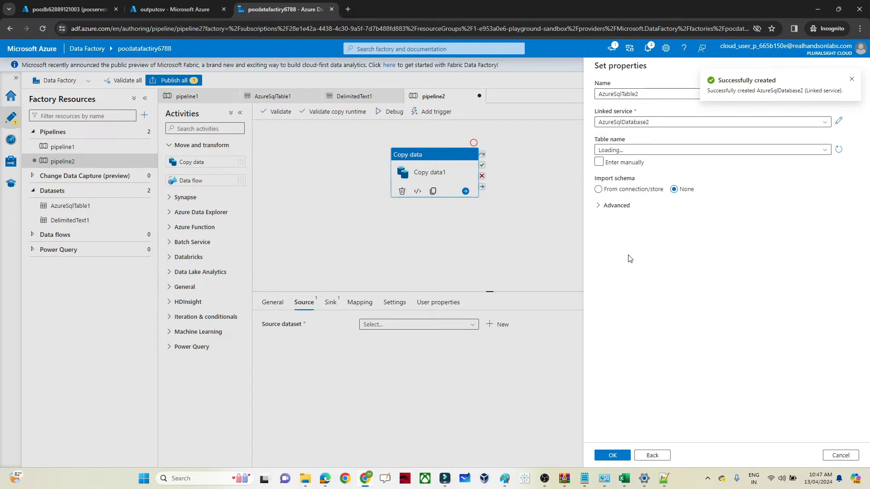
- Finish creating the source dataset without choosing a table name
click(647, 151)
click(646, 152)
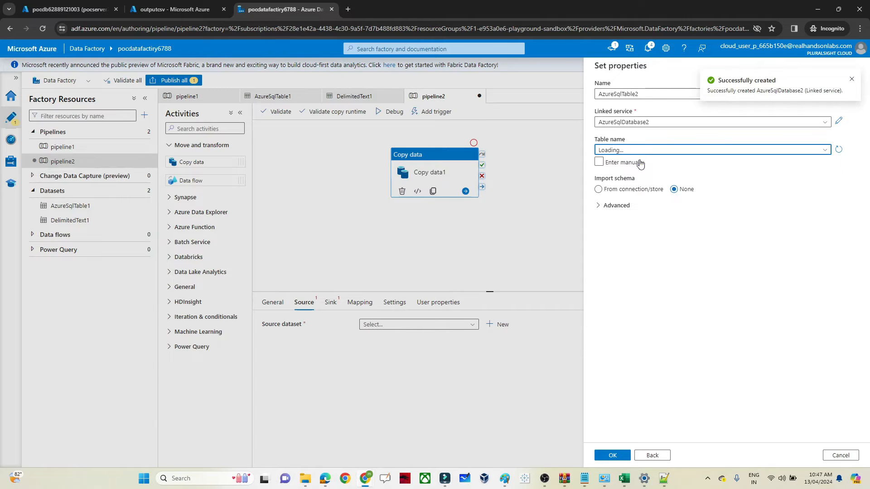
click(613, 456)
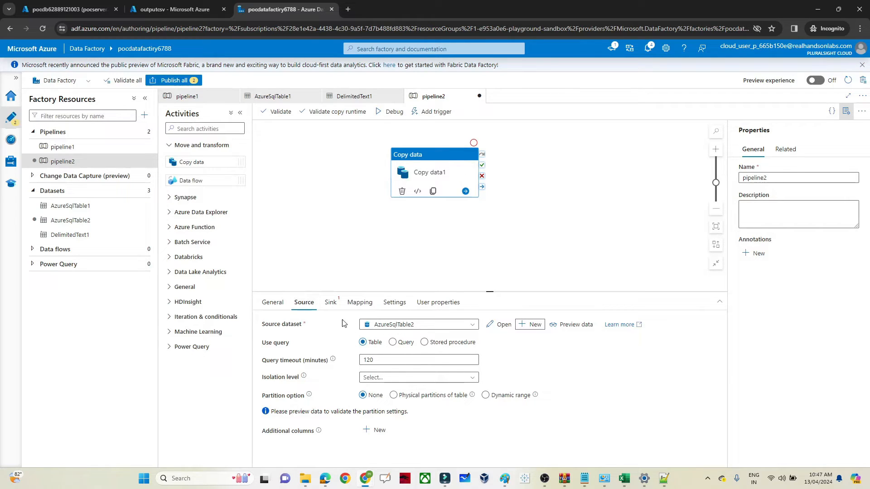
- Set the copy source to the stored procedure [dbo].[cust_sale] and import its enddate and startdate parameters
click(439, 344)
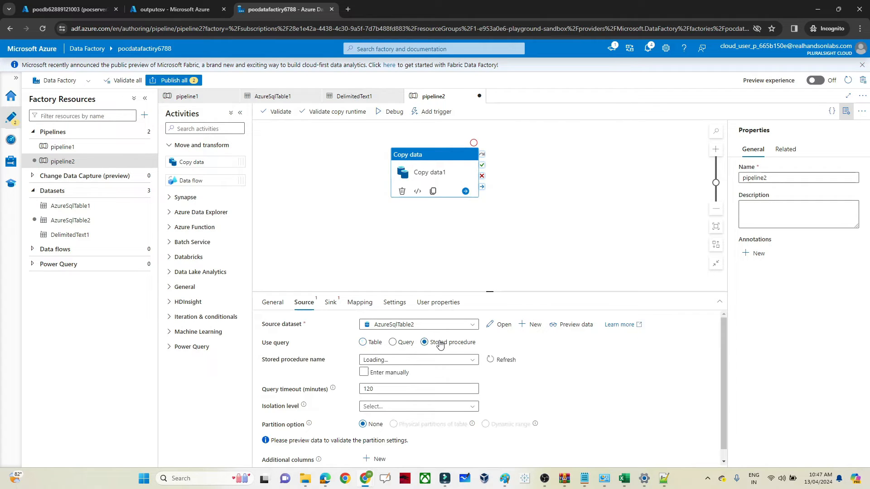
click(472, 361)
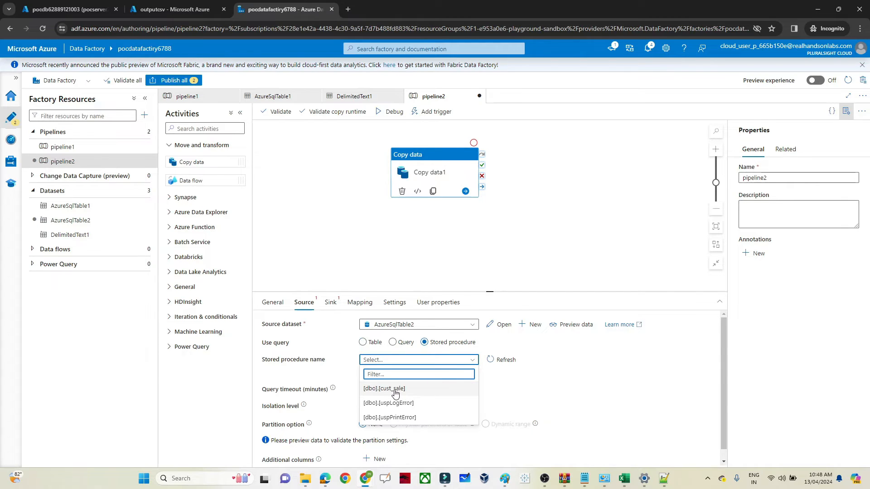
click(395, 391)
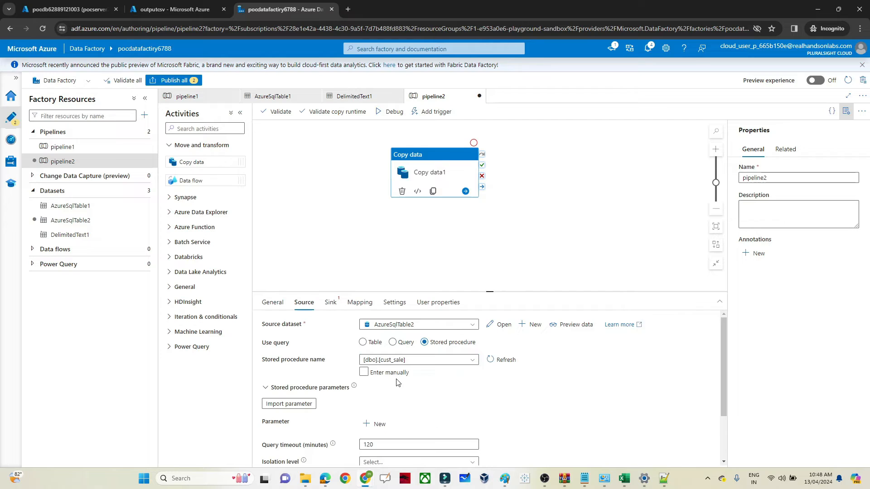
click(293, 404)
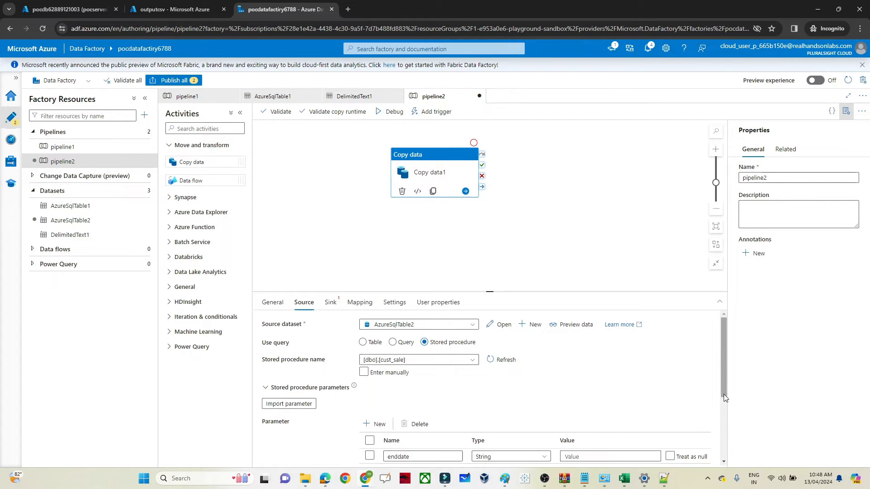
drag(724, 395, 724, 439)
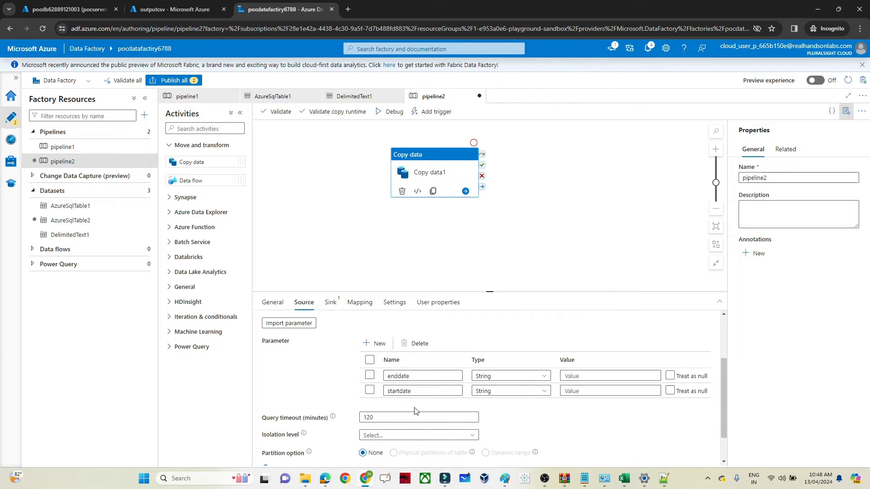
click(404, 392)
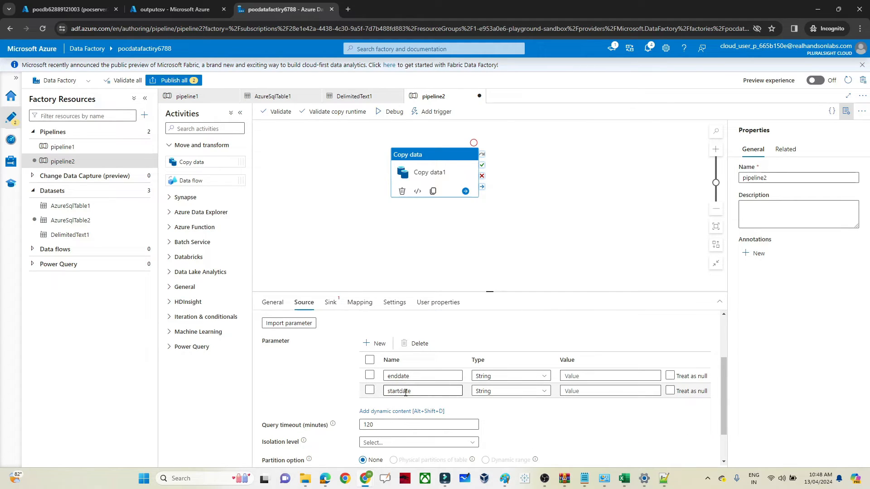
click(407, 377)
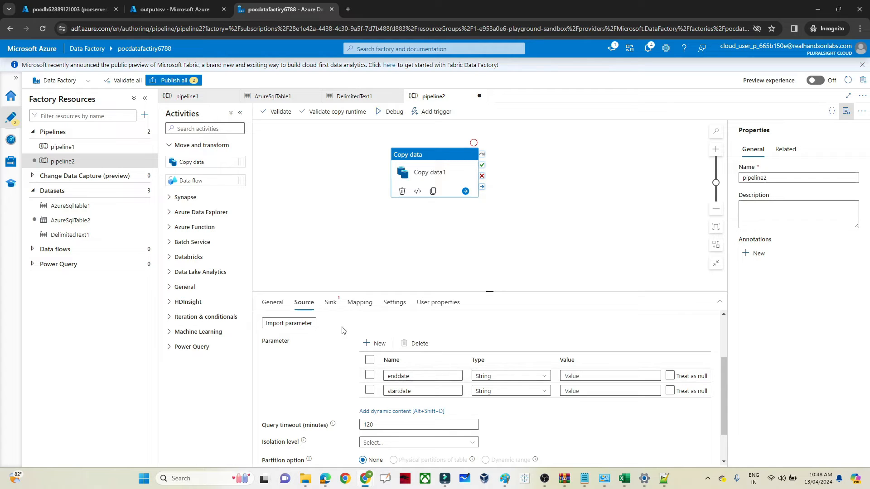
click(304, 307)
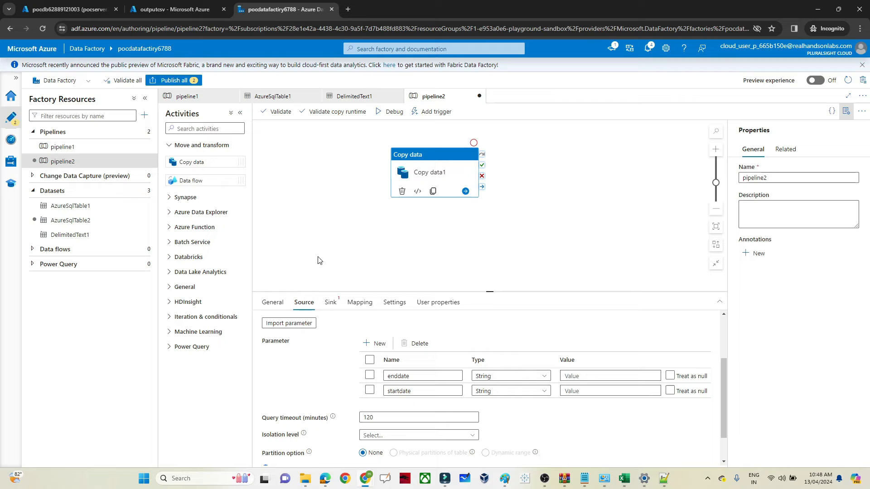
- Add two String parameters named penddate and pstartdate to pipeline2
click(334, 217)
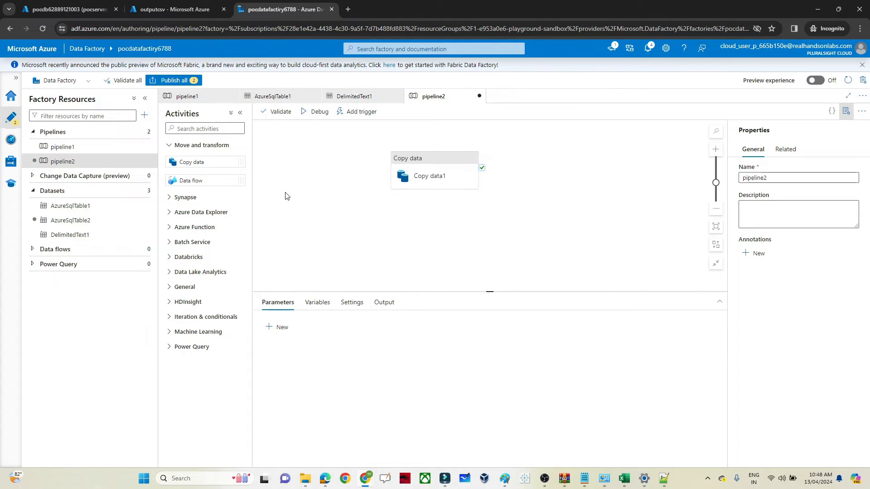
click(279, 326)
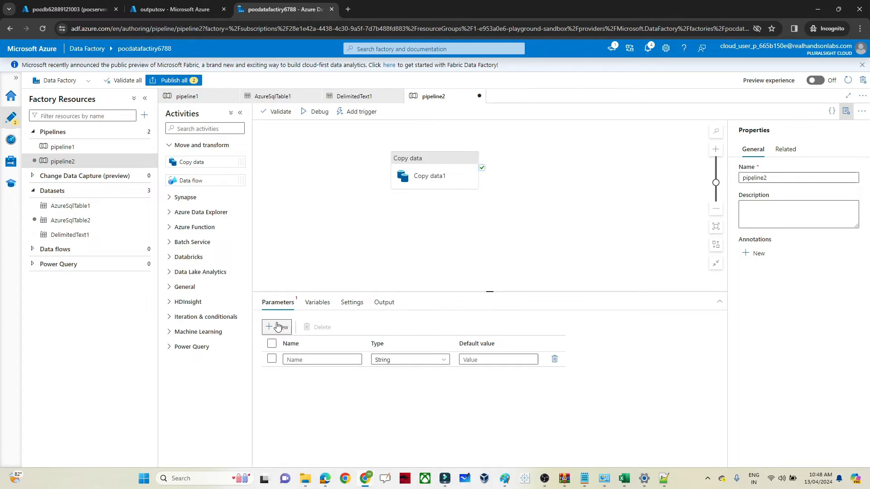
click(278, 327)
click(299, 359)
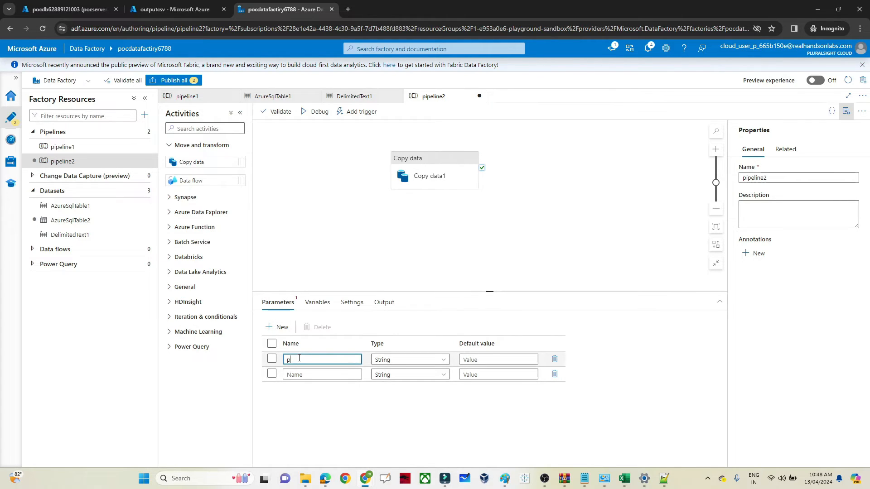
click(296, 374)
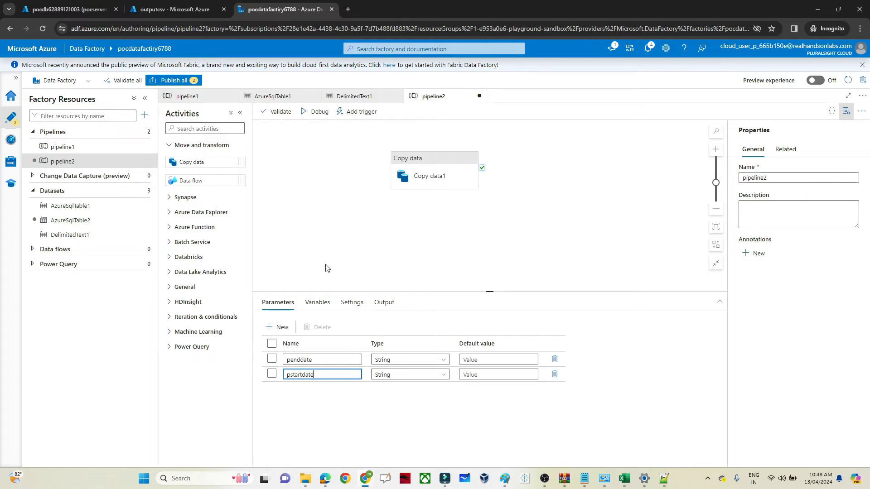
click(292, 206)
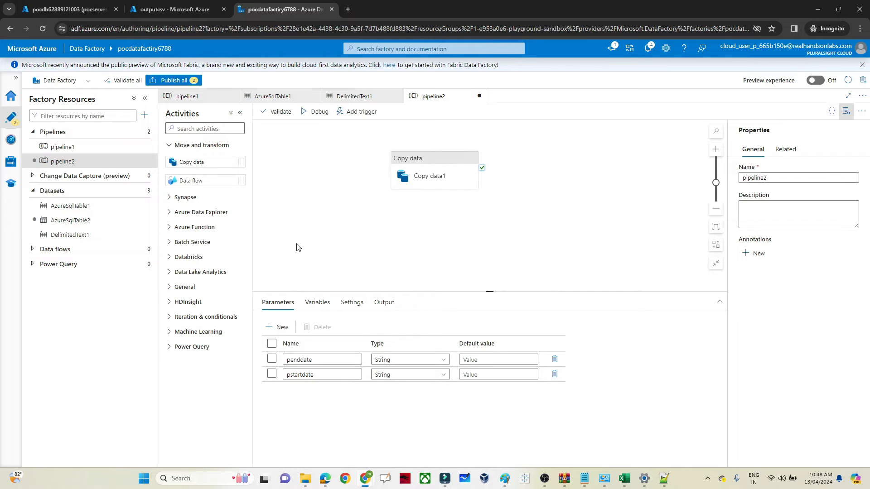
click(426, 160)
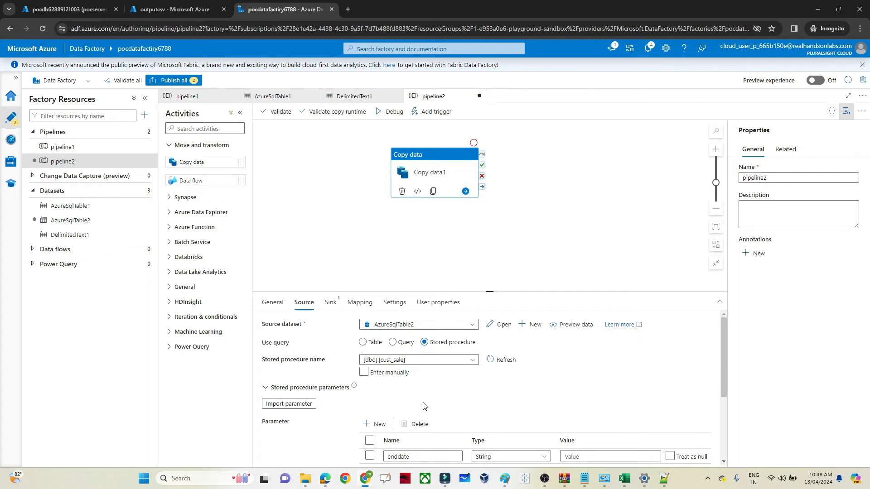
drag(724, 377, 720, 413)
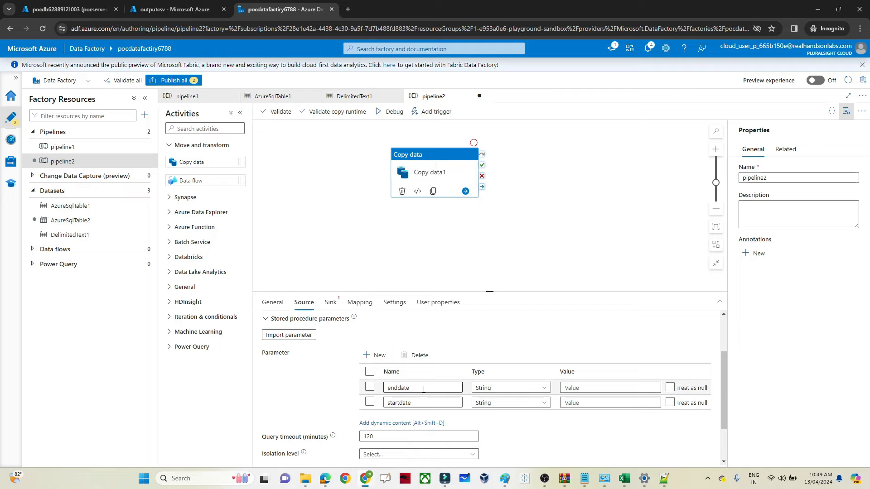
click(578, 388)
click(581, 397)
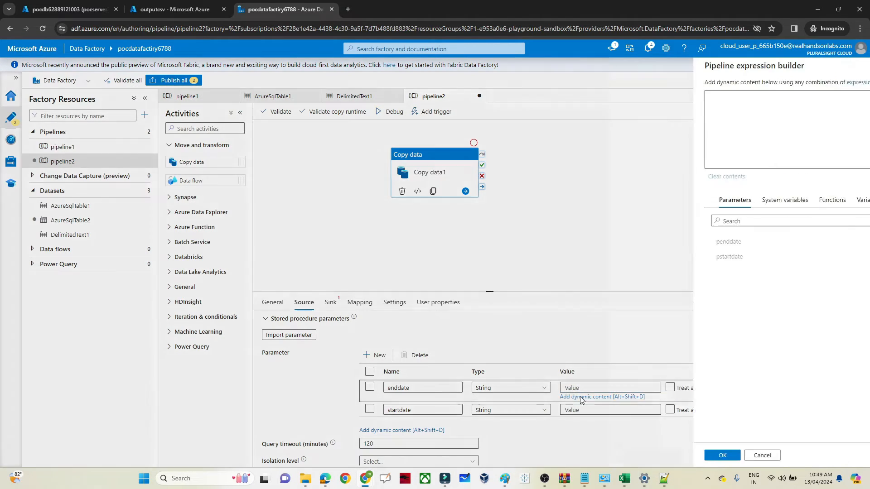
click(623, 245)
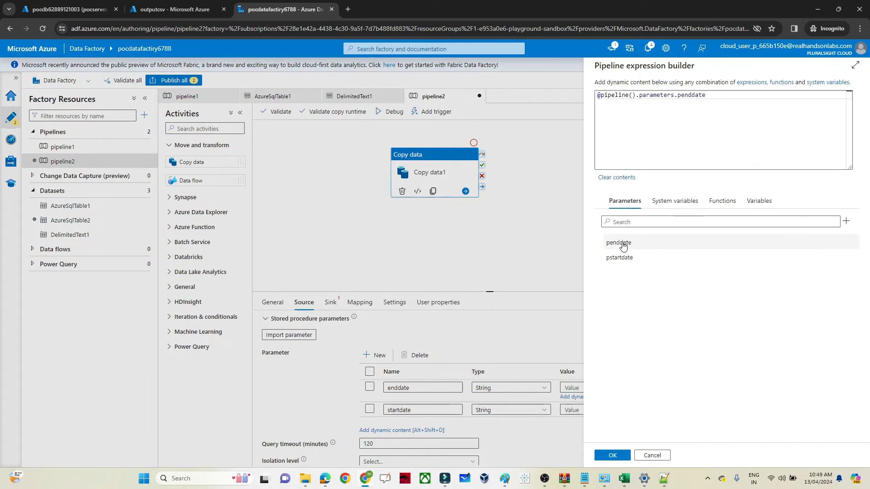
click(613, 455)
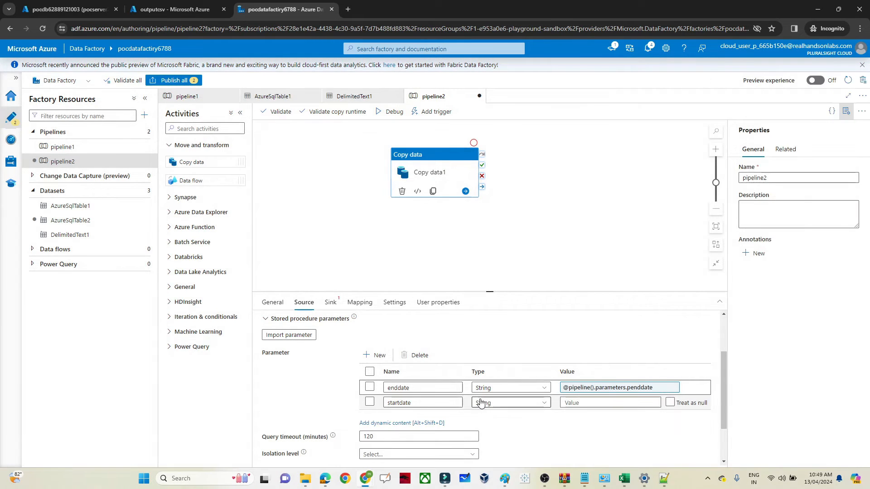
click(574, 403)
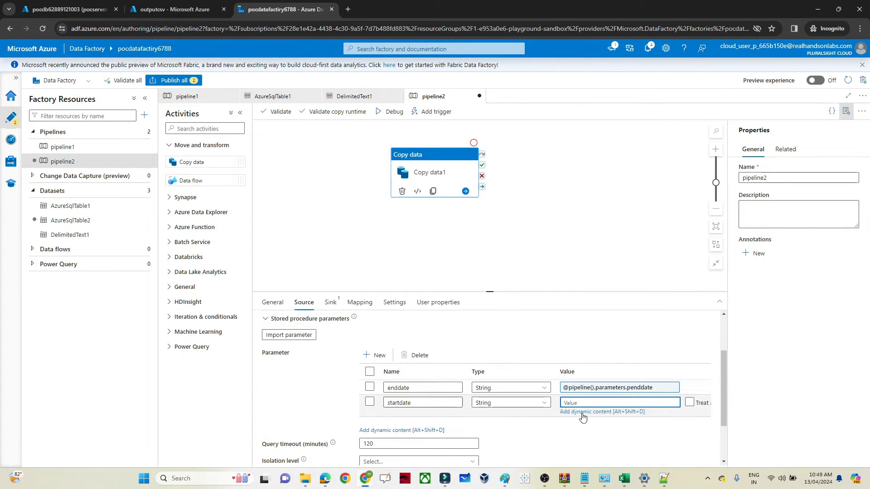
click(583, 414)
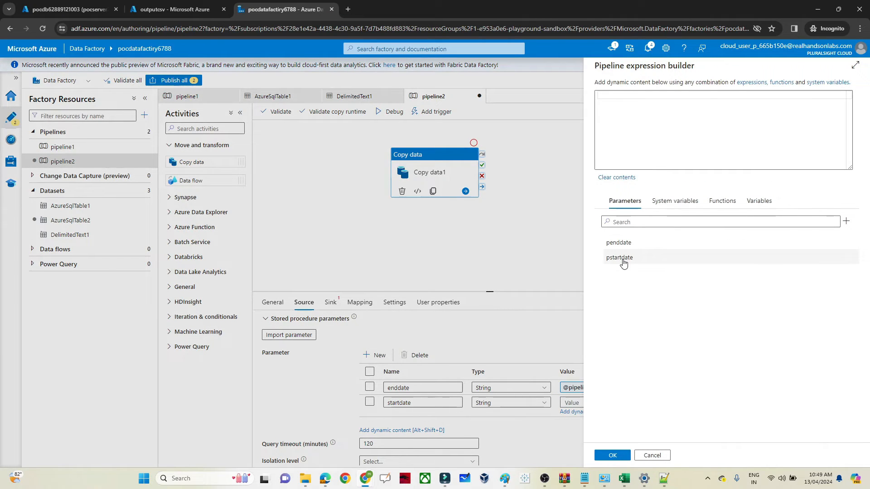
click(622, 258)
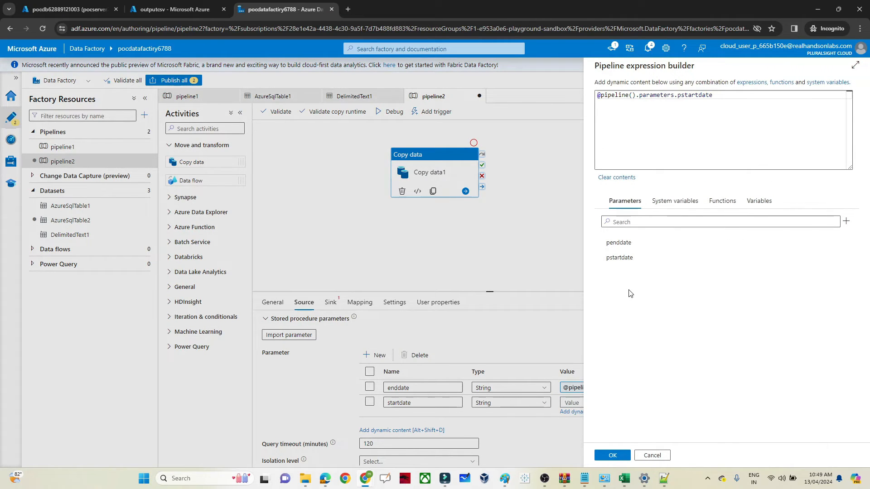
click(613, 456)
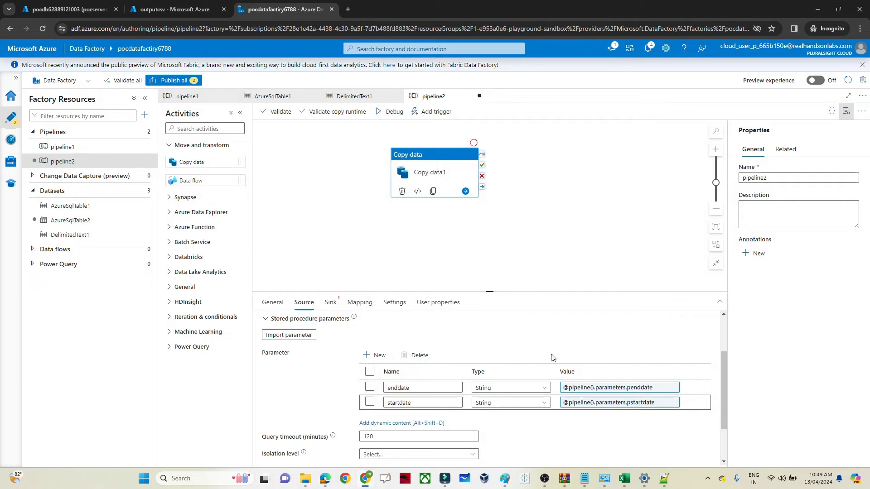
click(346, 210)
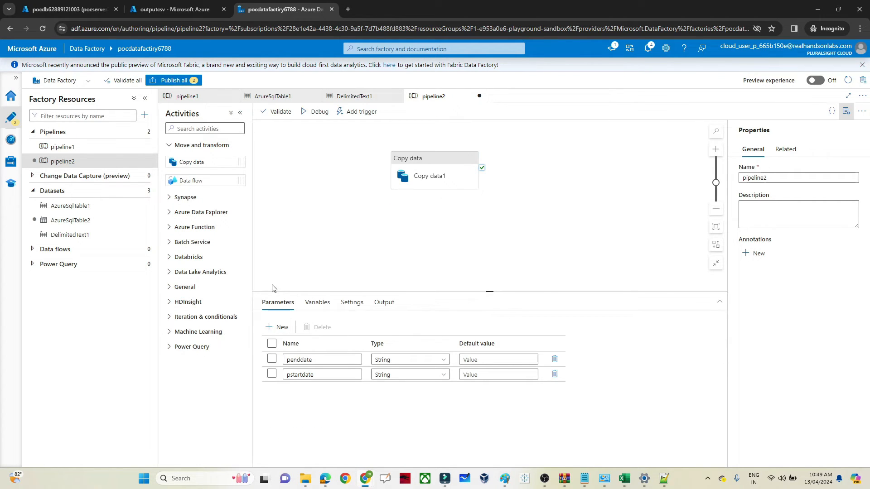
click(414, 158)
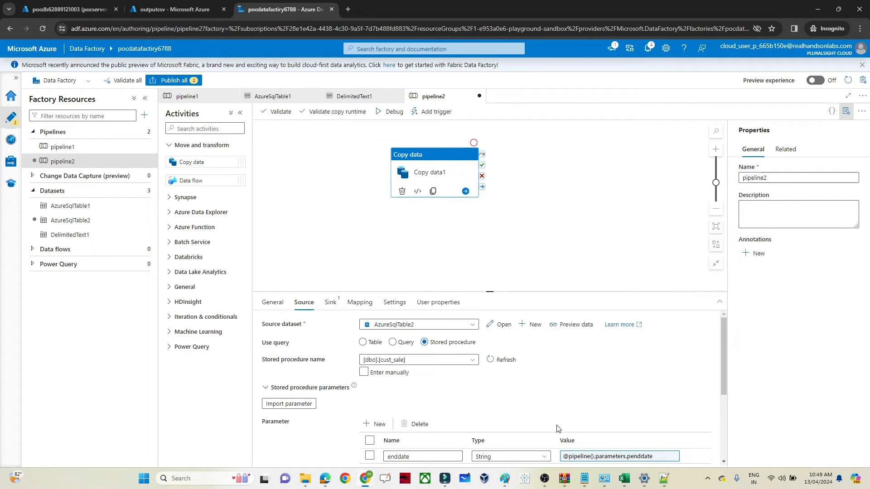
scroll(724, 363, down, 2)
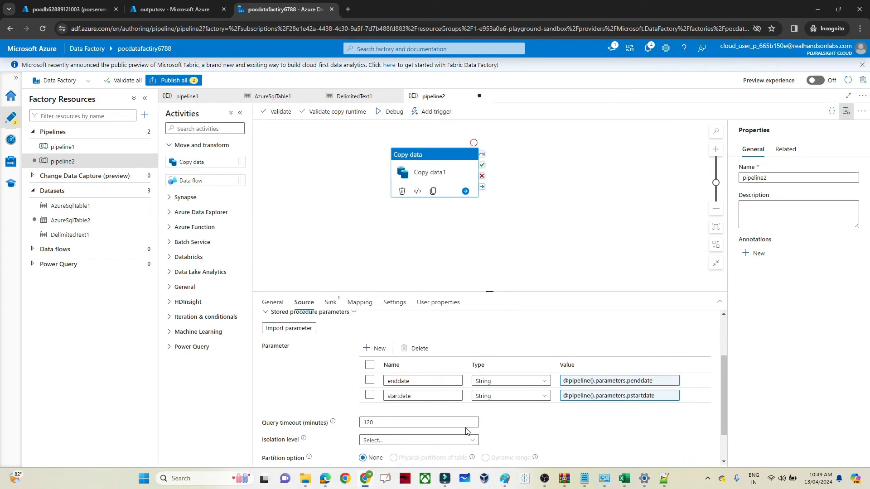
click(584, 397)
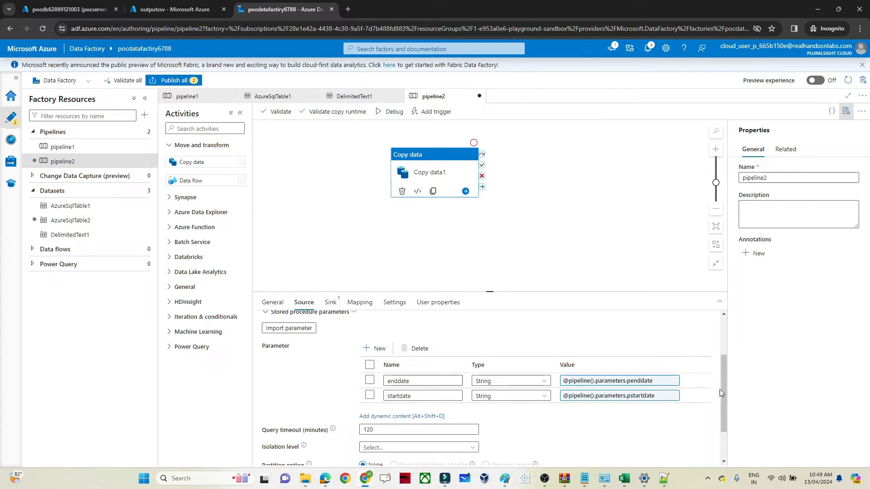
drag(722, 392, 723, 356)
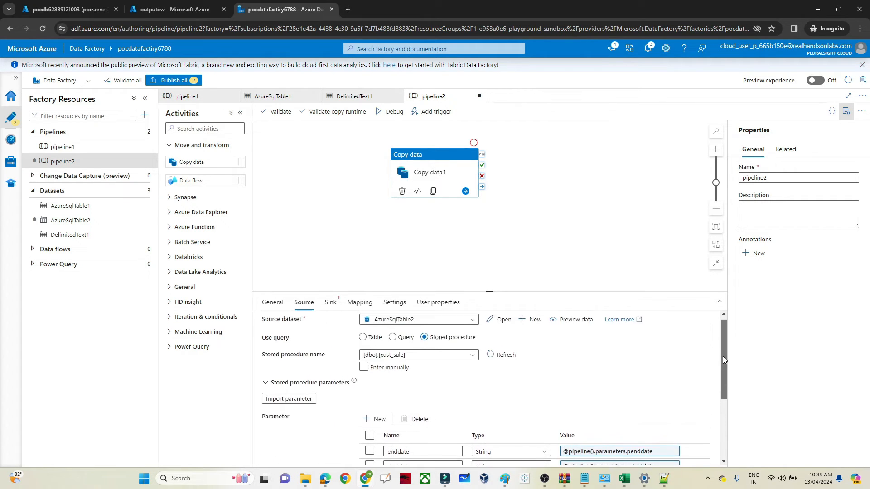
- Start a new sink dataset for the copy activity on Azure Blob Storage in DelimitedText format
click(326, 307)
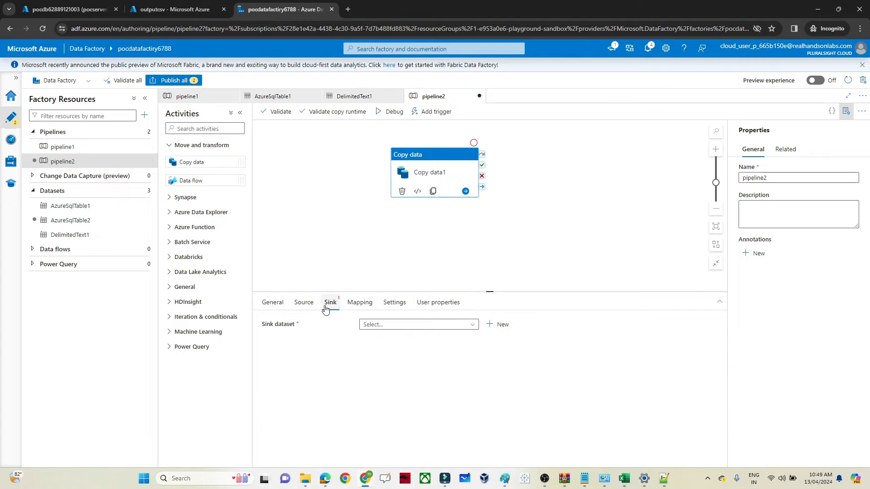
click(500, 324)
click(701, 208)
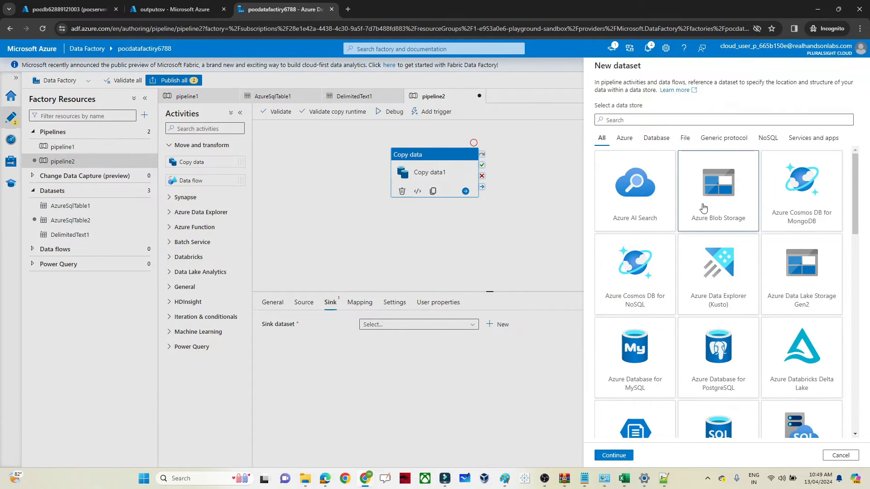
click(621, 455)
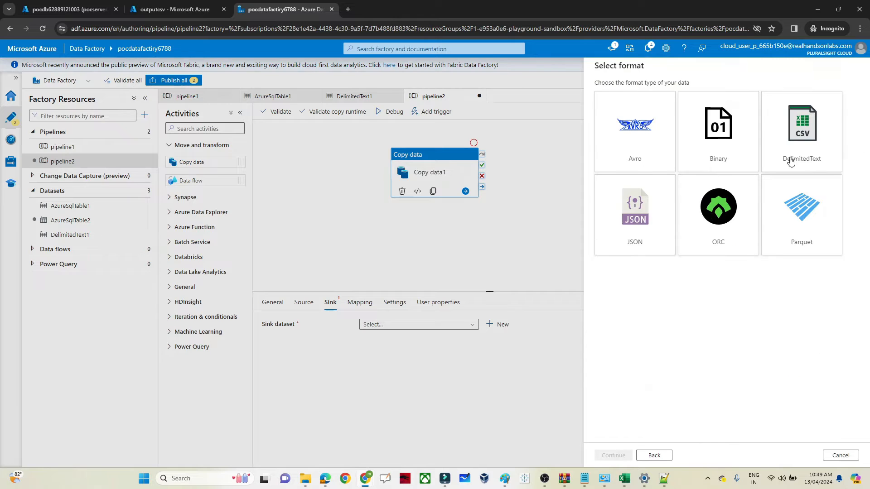
click(810, 158)
click(612, 455)
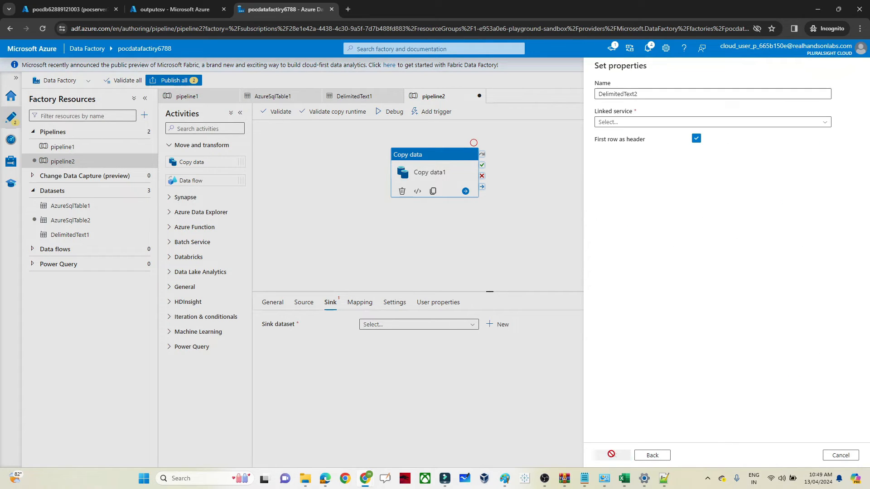
- Create a new blob storage linked service for the dataset with the P9-Real Hands-On Labs subscription and storage account pocstorage56778
click(615, 123)
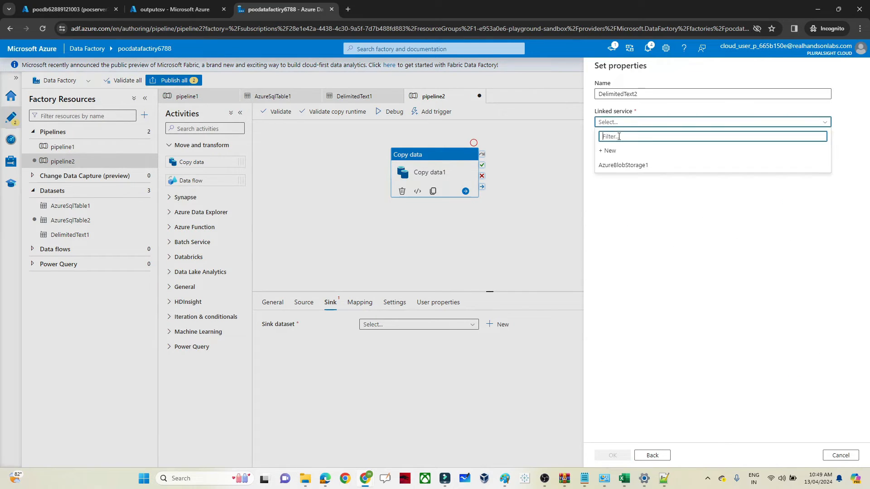
click(607, 152)
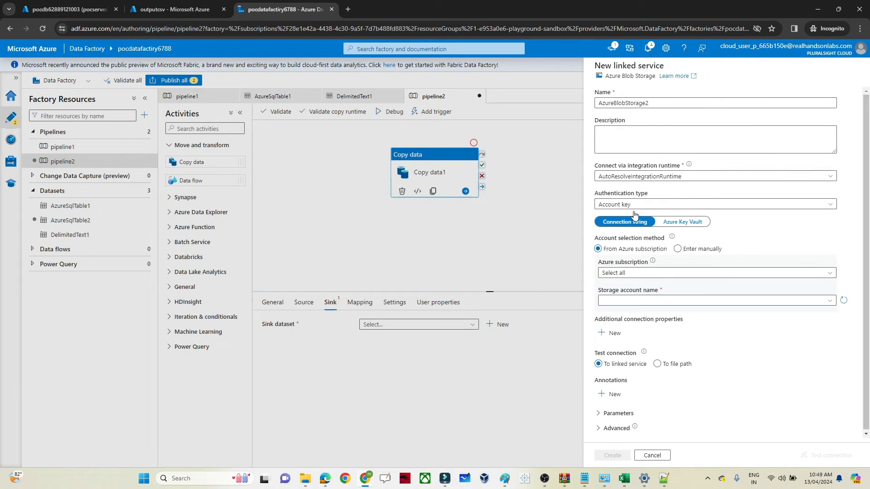
click(632, 273)
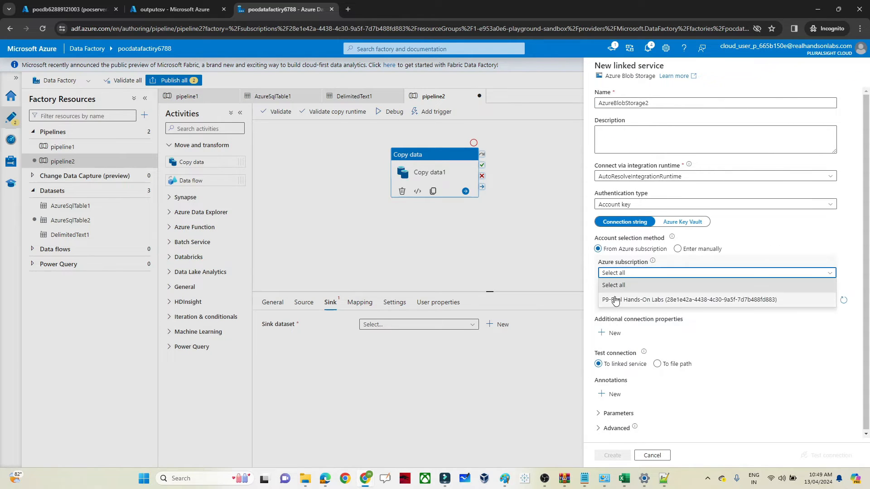
click(626, 295)
click(622, 301)
click(623, 315)
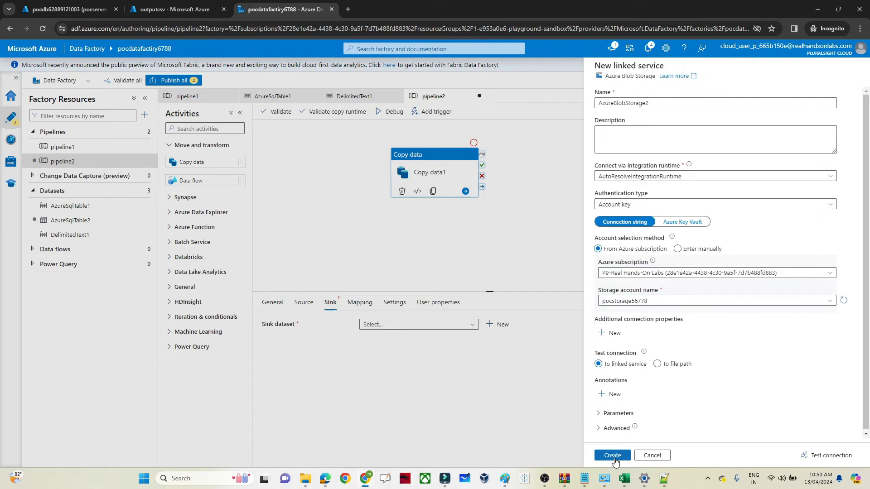
click(613, 456)
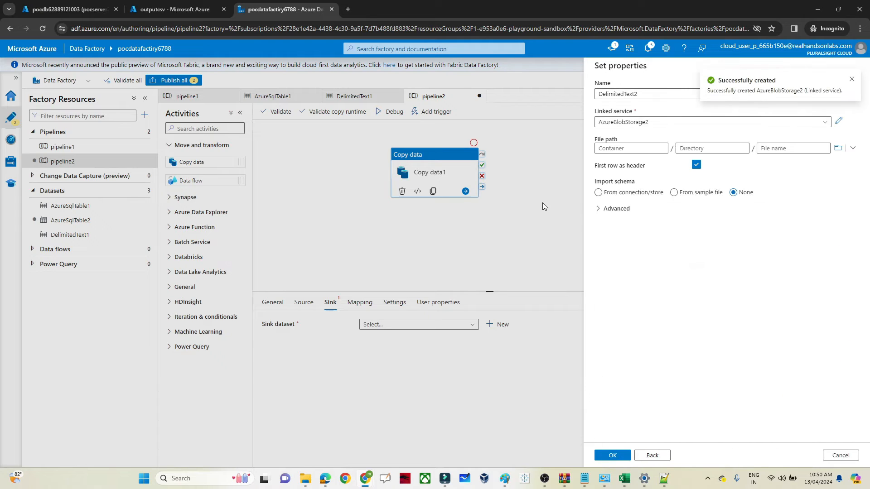
- Set the sink dataset's file path to the outputcsv container and finish creating the dataset
click(838, 149)
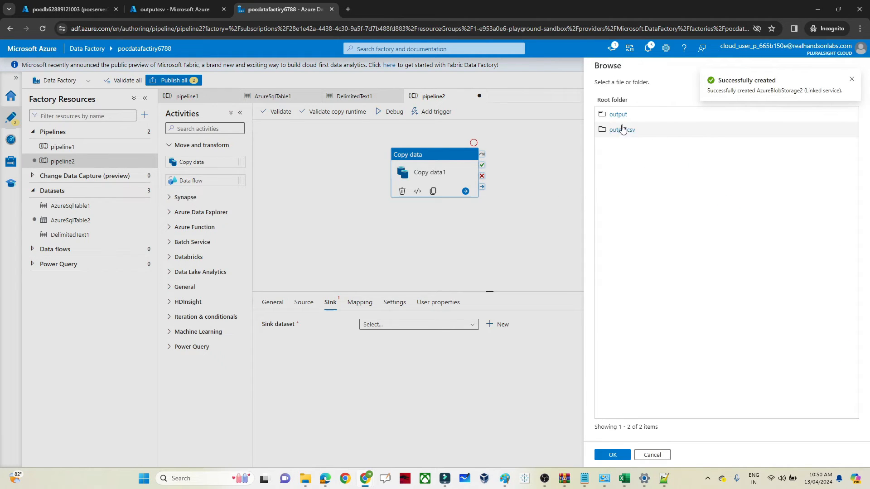
click(622, 130)
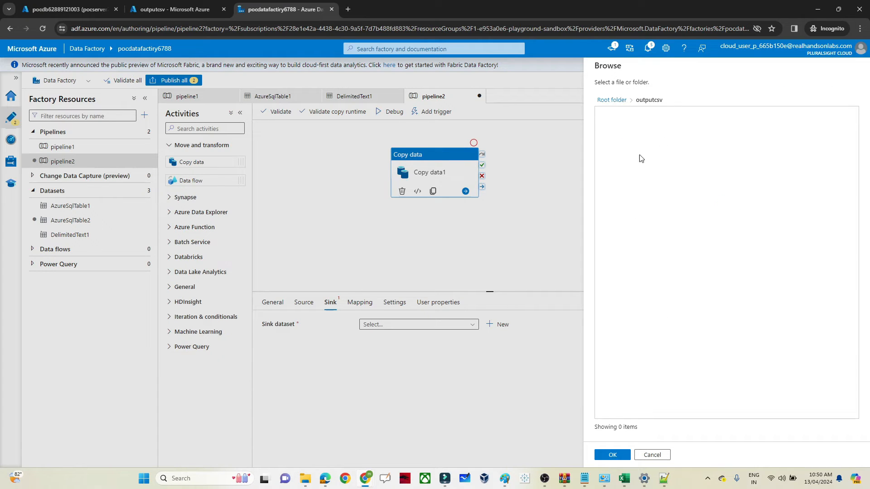
click(614, 456)
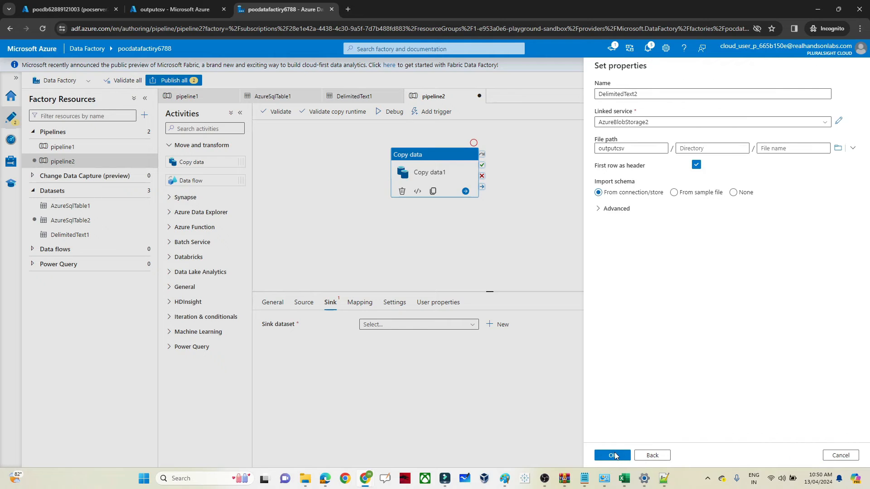
click(622, 458)
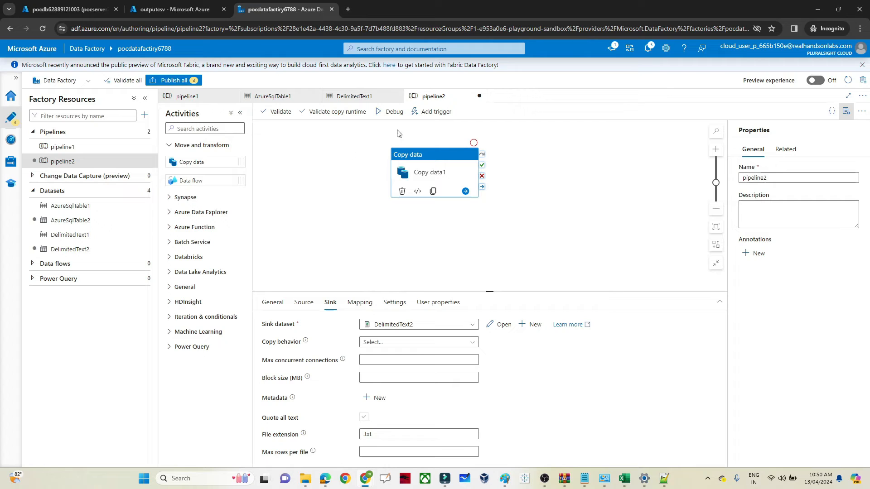
- Start creating a new trigger for pipeline2
click(426, 115)
click(440, 144)
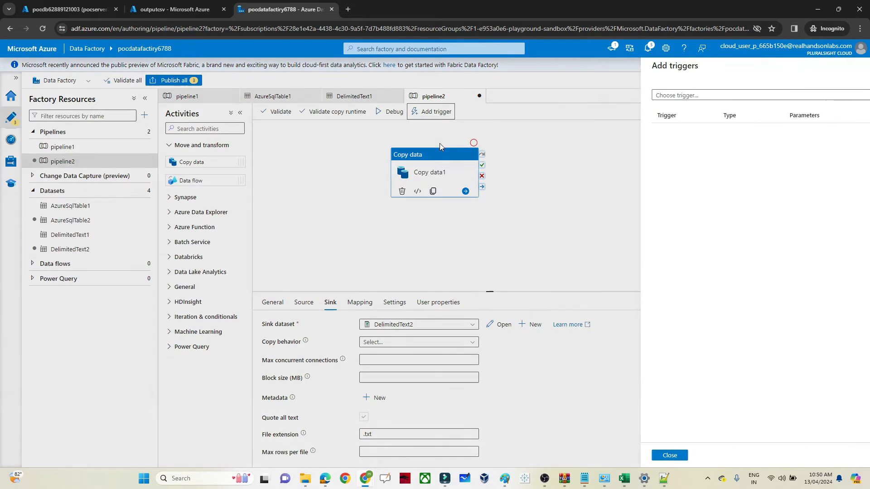
click(637, 95)
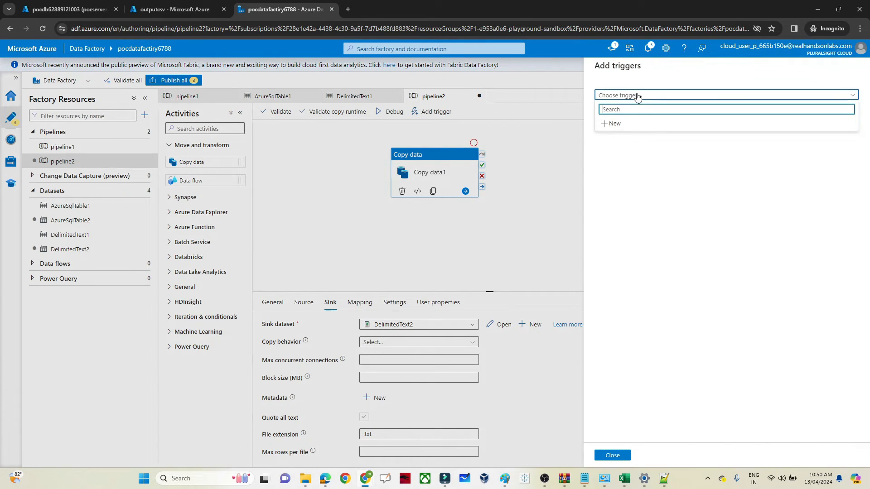
click(613, 123)
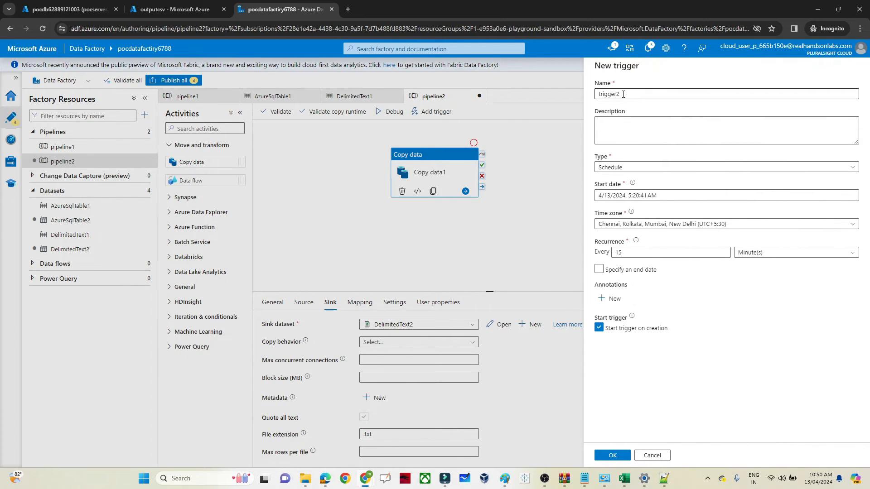
- Name the new trigger tumblinhwinodw and set its type to Tumbling window
click(624, 94)
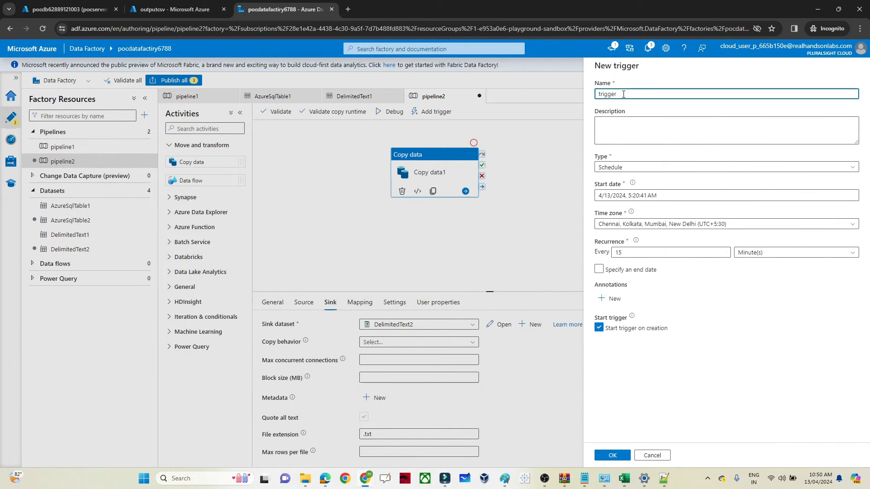
key(ctrl+a)
key(BackSpace)
text(t)
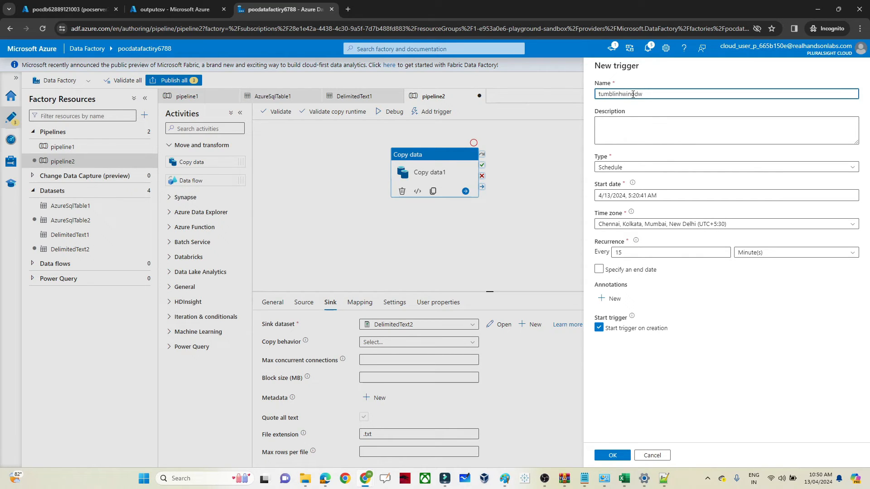
click(630, 167)
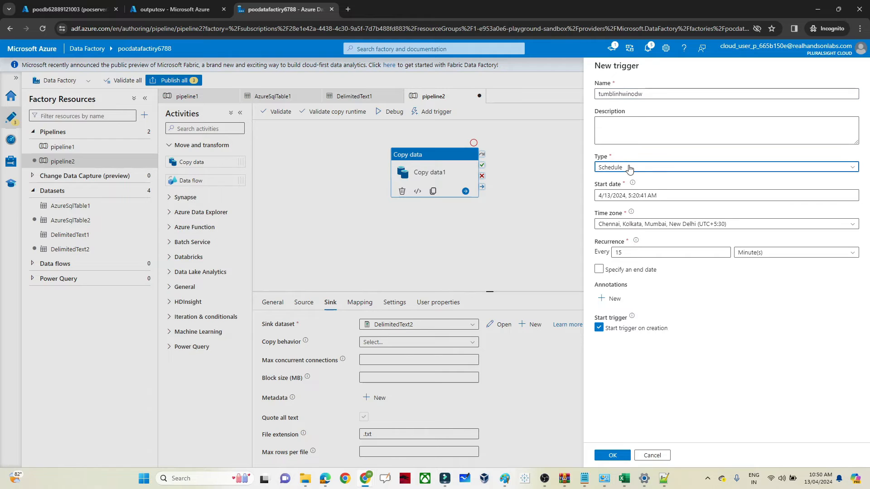
click(624, 212)
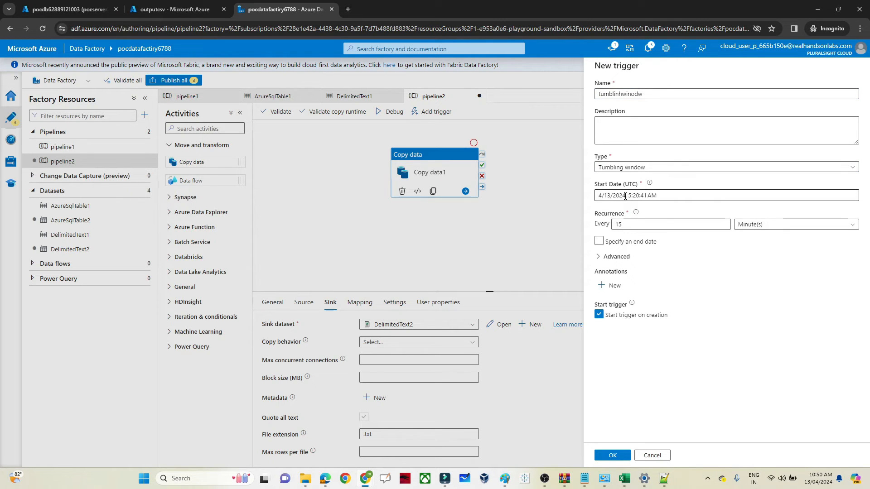
- Set the trigger's UTC start date to March 1, 2024 at 0:00:00
click(625, 197)
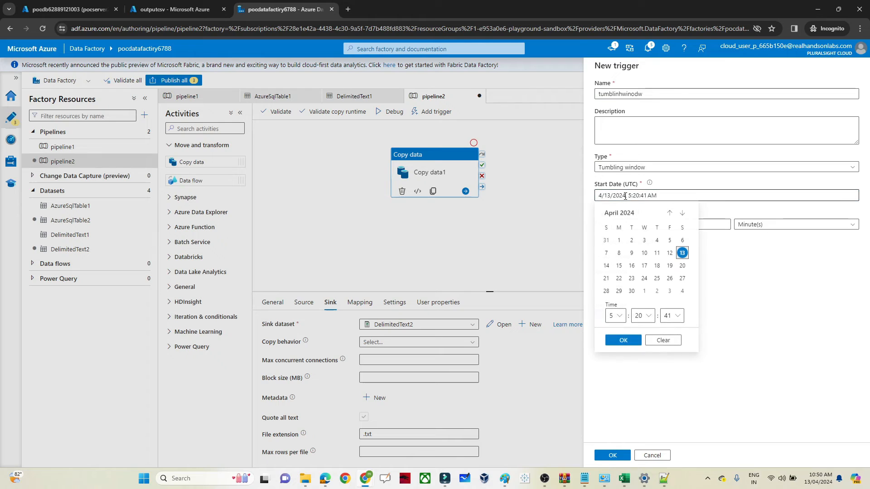
click(669, 213)
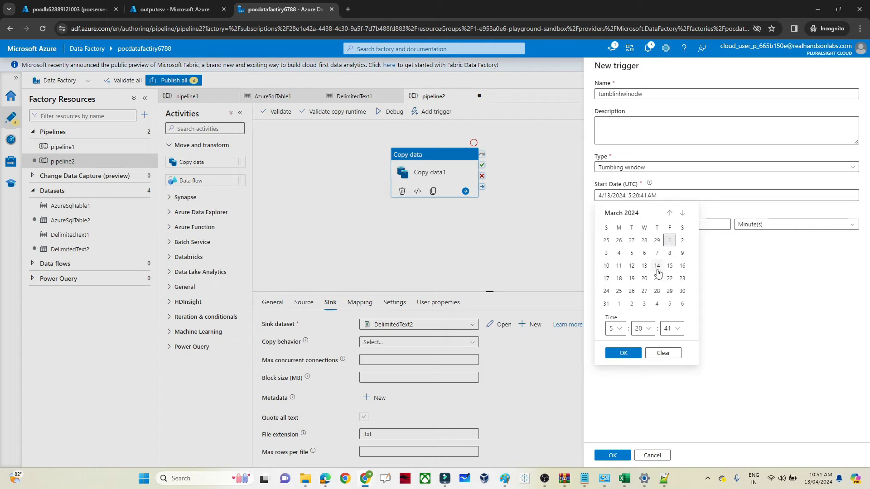
click(672, 328)
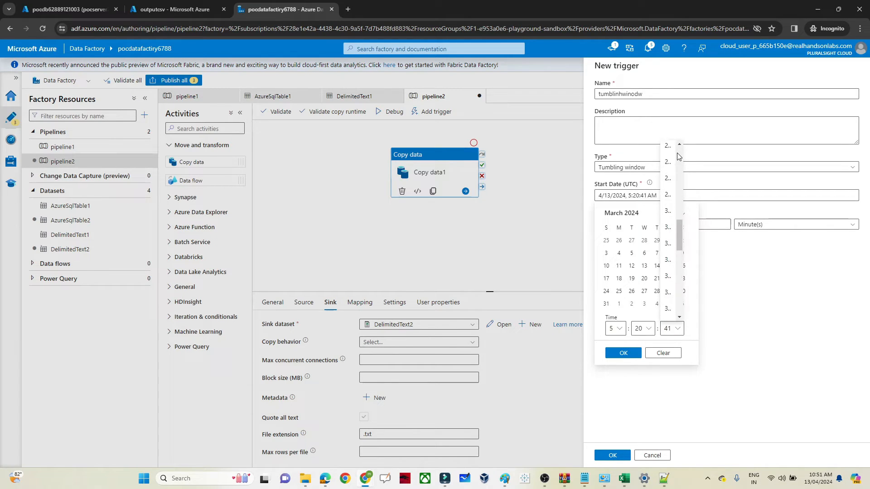
scroll(677, 153, up, 10)
click(667, 153)
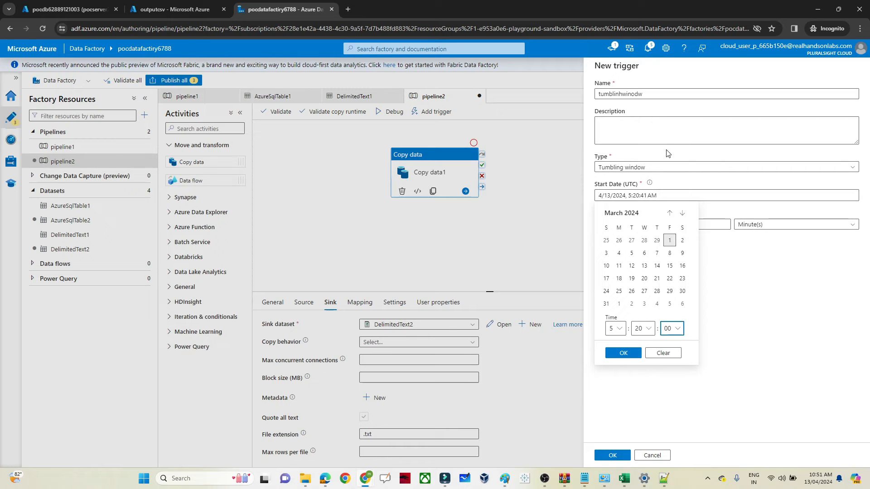
click(649, 332)
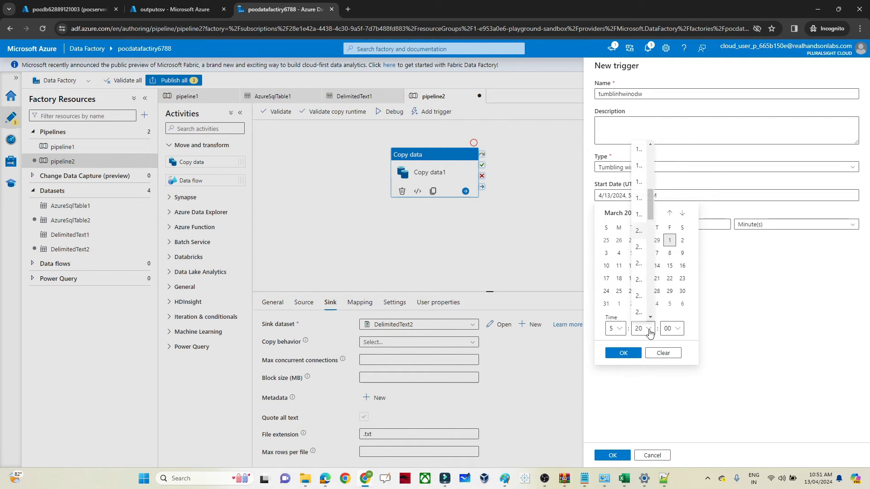
scroll(650, 151, up, 5)
click(640, 153)
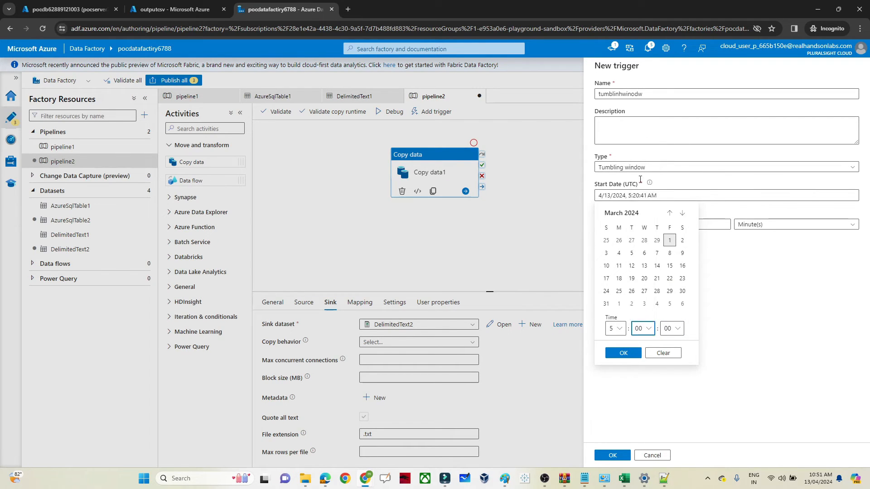
click(625, 331)
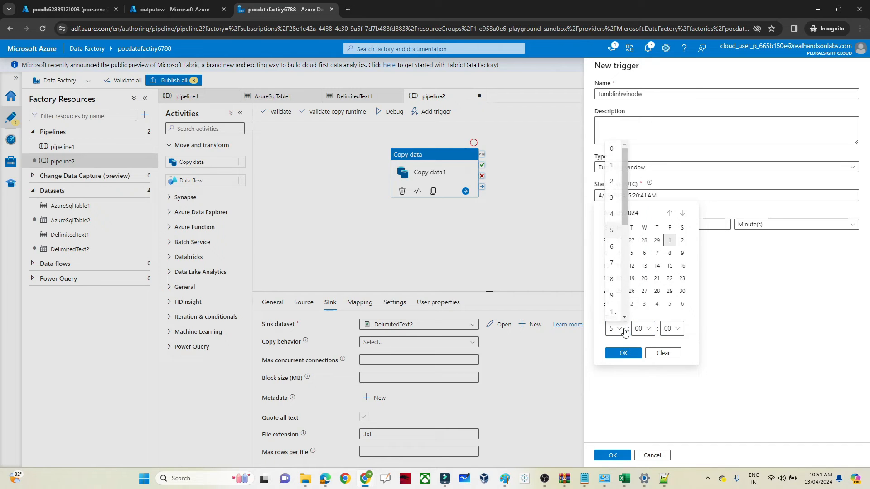
click(614, 149)
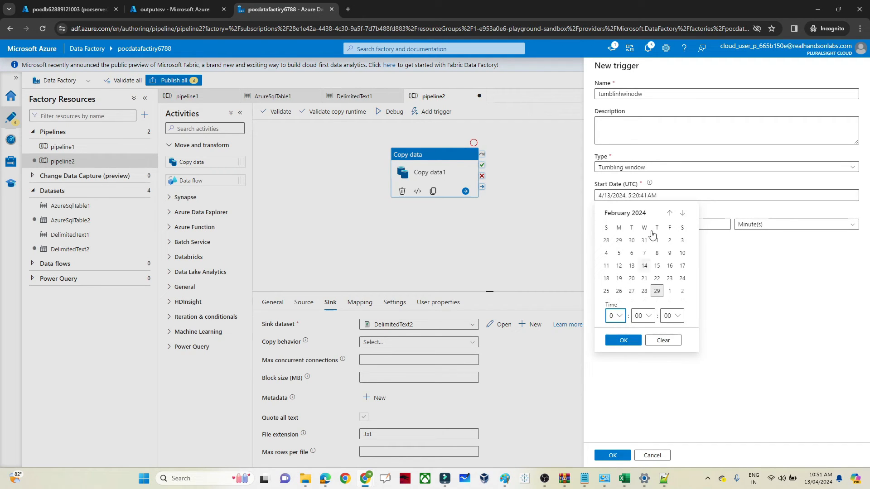
click(669, 291)
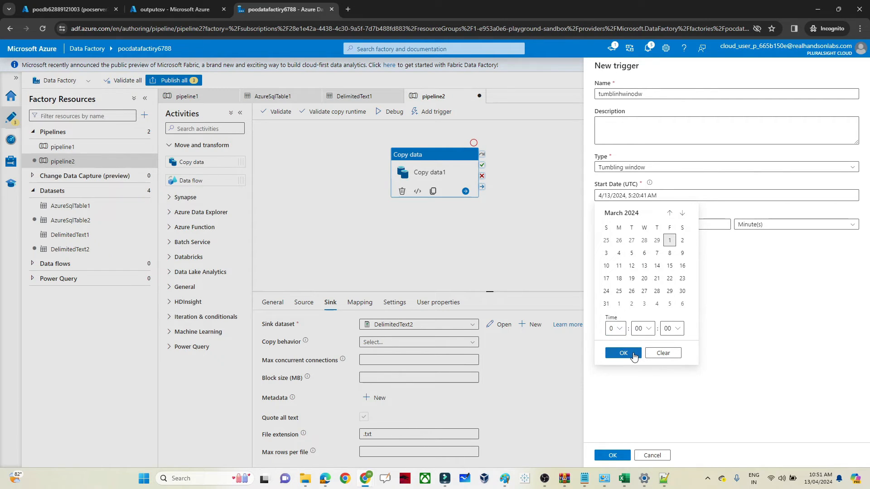
click(634, 357)
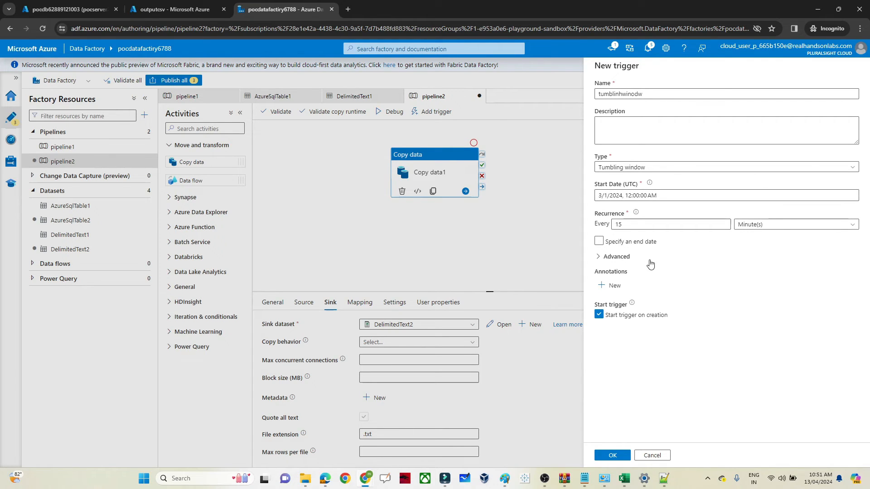
- Set the trigger's recurrence to every 24 hours
click(669, 229)
text(24)
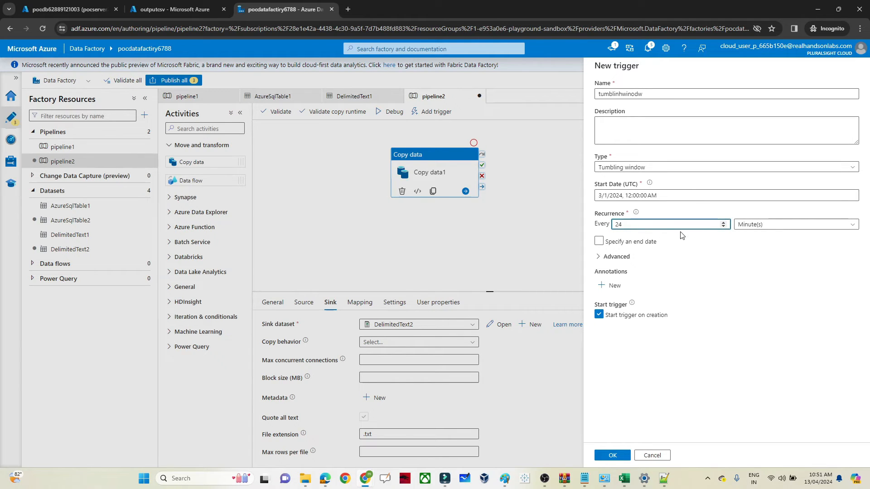
click(759, 227)
click(754, 252)
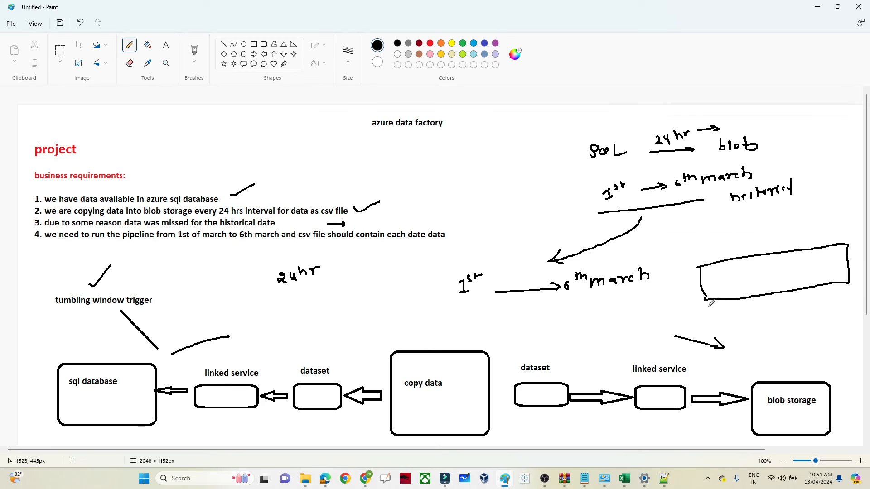
- In Paint, divide the sketched bar into daily windows, labelling the boundaries 1, 2, 3 and 4 and the first interval 24
mouse_move(709, 307)
mouse_down()
mouse_move(709, 315)
mouse_move(740, 305)
mouse_up()
mouse_move(741, 311)
mouse_down()
mouse_move(750, 312)
mouse_move(730, 321)
mouse_up()
drag(730, 317, 729, 323)
drag(729, 263, 740, 305)
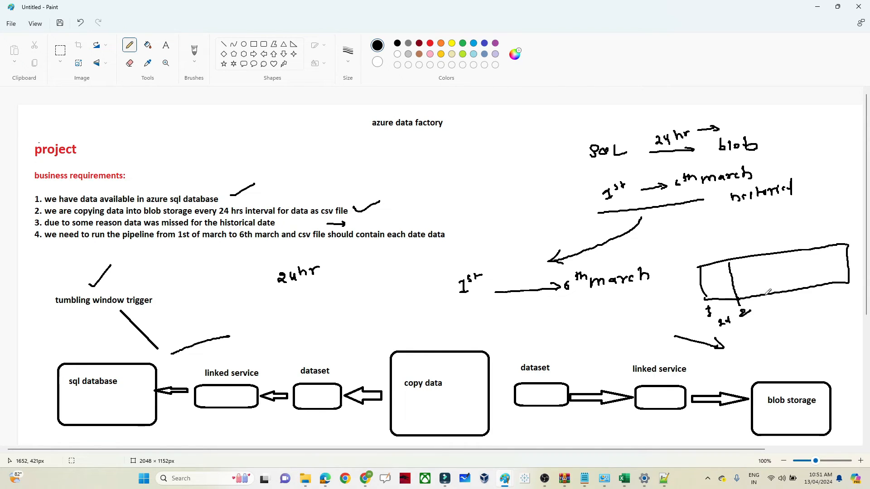
mouse_move(762, 262)
mouse_down()
mouse_move(779, 299)
mouse_move(749, 276)
mouse_up()
drag(789, 256, 793, 286)
mouse_move(793, 297)
mouse_down()
mouse_move(798, 293)
mouse_move(795, 299)
mouse_move(786, 262)
mouse_move(816, 274)
mouse_move(817, 286)
mouse_move(806, 268)
mouse_move(836, 269)
mouse_move(837, 278)
mouse_up()
- Back in Azure Data Factory, give the trigger an end date of March 6, 2024 and continue to its run parameters
key(alt+Tab)
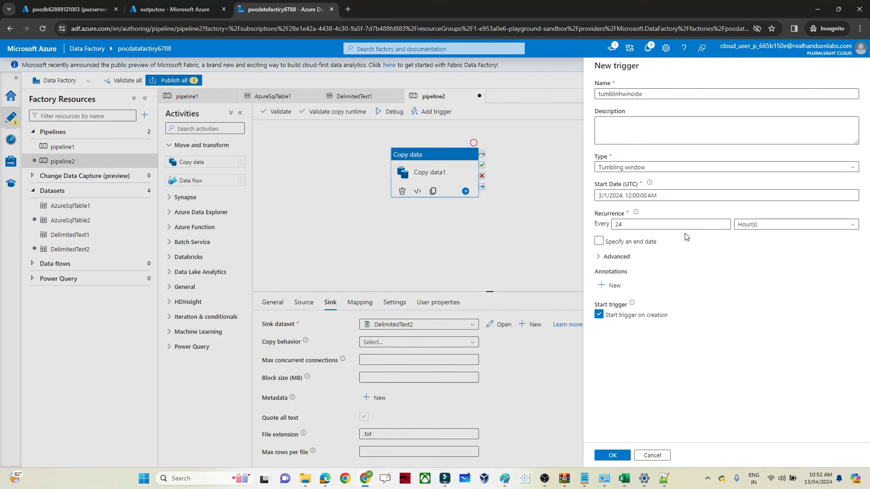
click(634, 245)
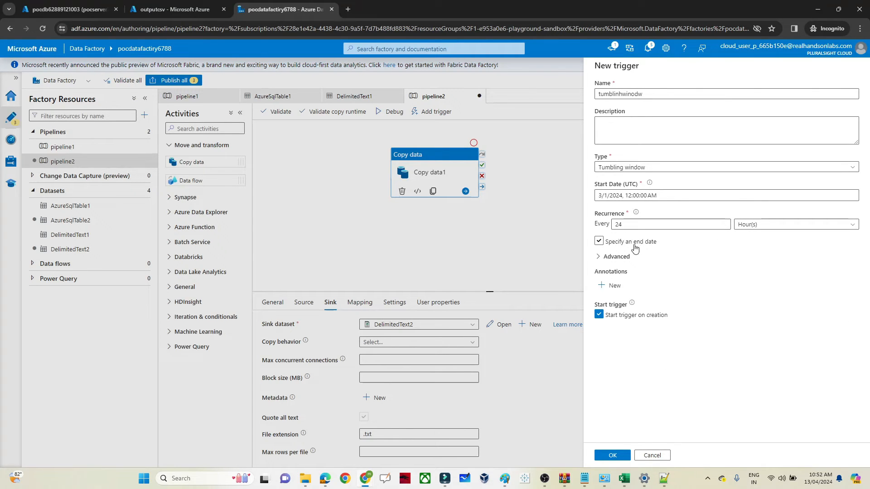
click(600, 243)
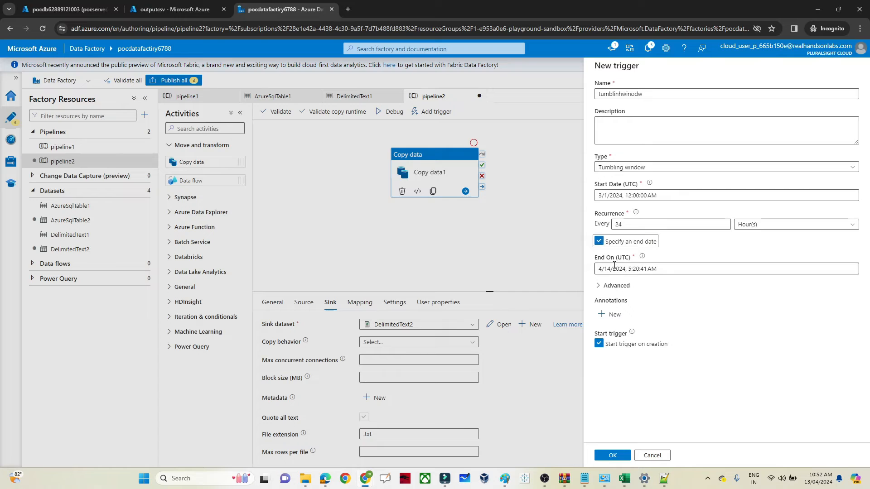
click(642, 270)
click(669, 287)
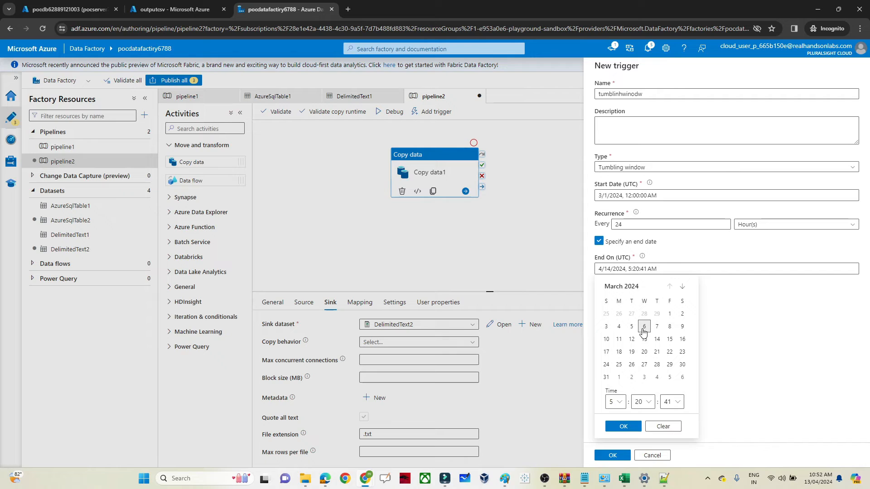
click(644, 327)
click(625, 427)
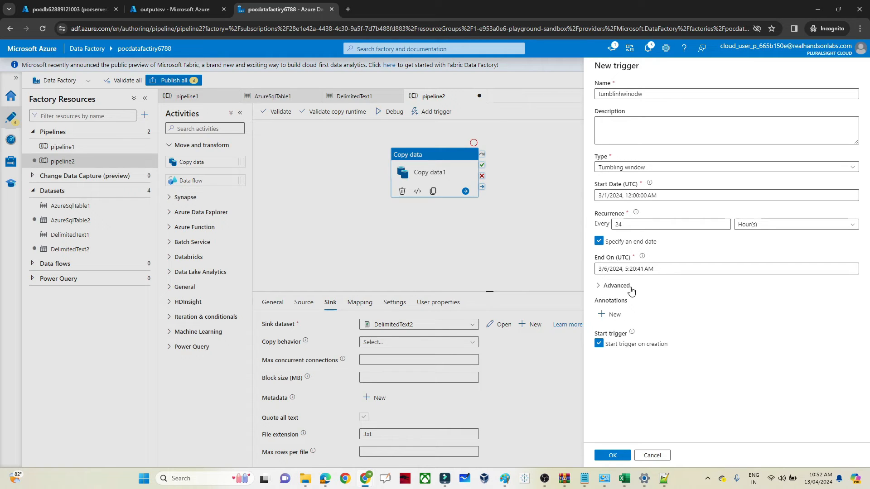
click(612, 456)
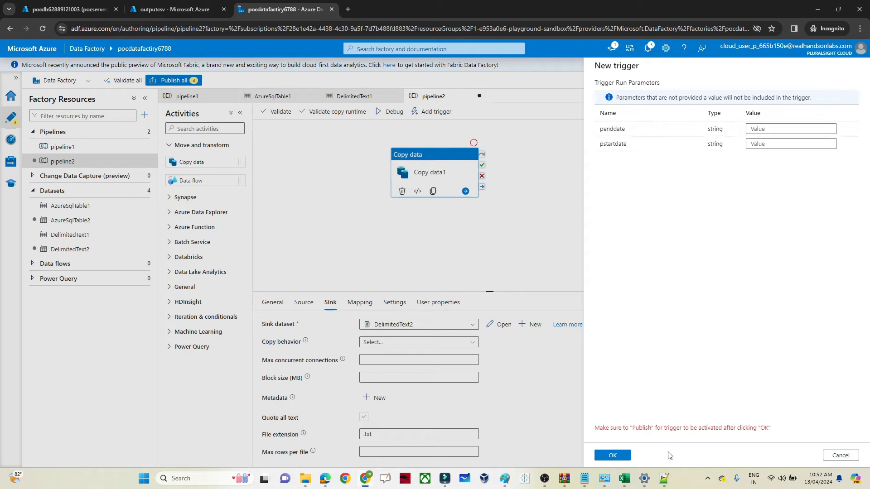
click(670, 439)
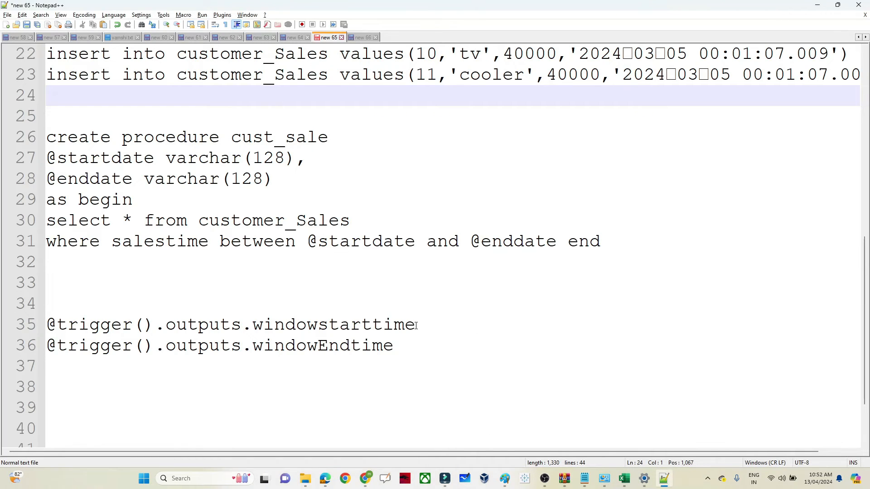
drag(416, 327, 21, 322)
key(ctrl+c)
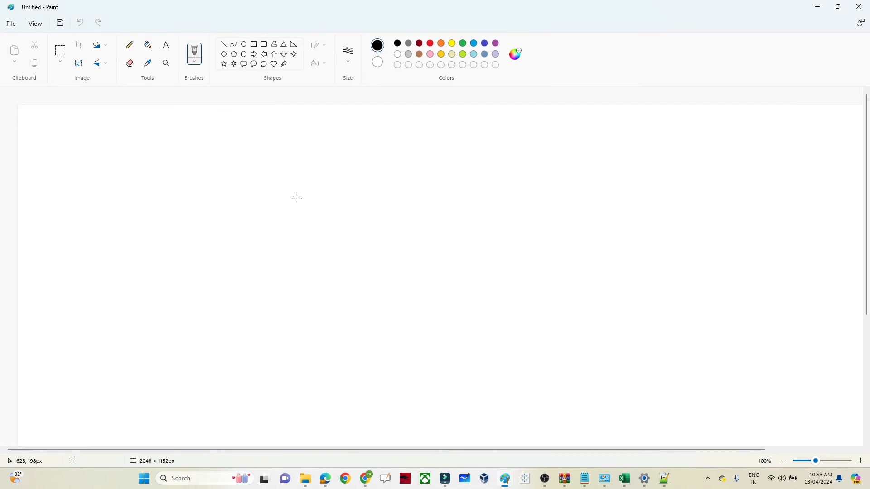
- On a blank Paint canvas, handwrite a timeline from 1st to 6th with connecting lines and label the first interval 24hr
click(129, 45)
mouse_move(242, 159)
mouse_down()
mouse_move(248, 171)
mouse_move(248, 157)
mouse_up()
drag(253, 150, 317, 157)
drag(258, 179, 297, 178)
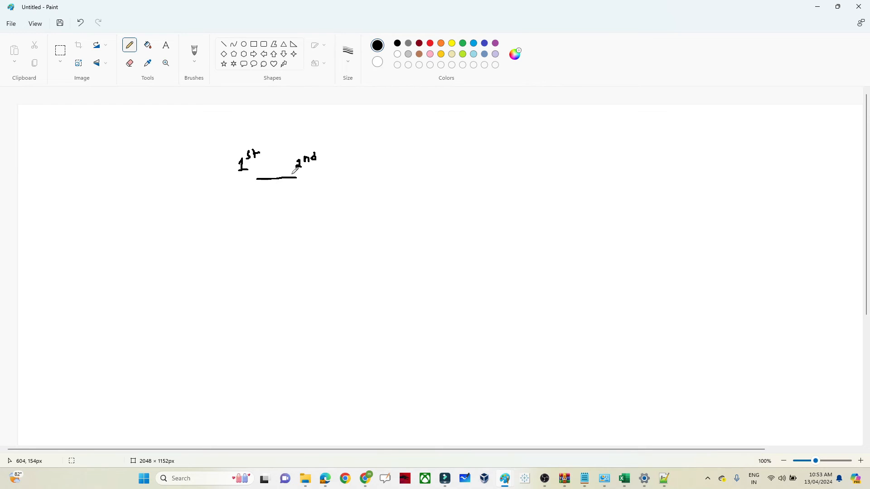
mouse_move(361, 153)
mouse_down()
mouse_move(363, 166)
mouse_move(377, 153)
mouse_move(384, 159)
mouse_up()
drag(318, 174, 345, 175)
drag(427, 156, 433, 166)
drag(439, 146, 450, 154)
drag(378, 172, 416, 170)
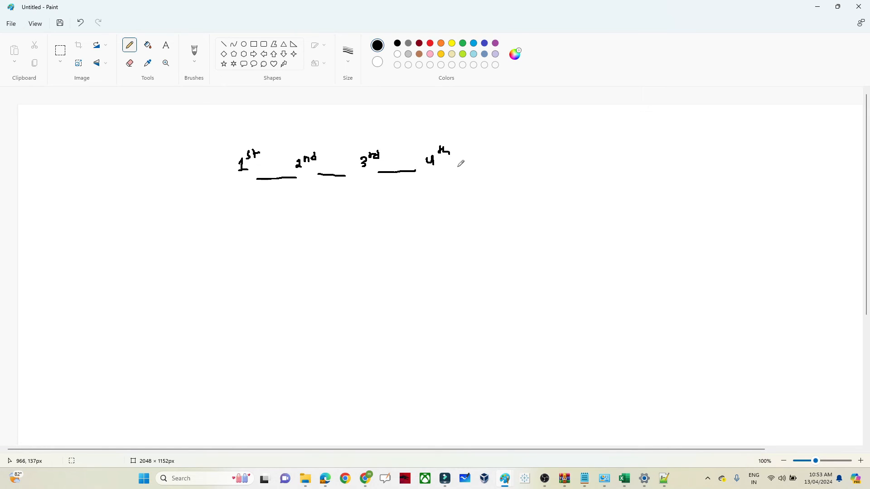
mouse_move(494, 152)
mouse_down()
mouse_move(486, 161)
mouse_move(508, 156)
mouse_up()
drag(433, 172, 463, 169)
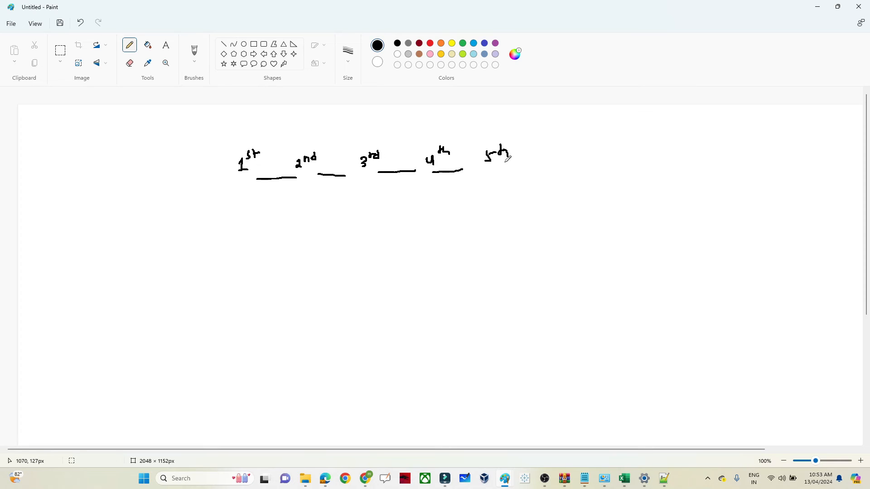
mouse_move(543, 143)
mouse_down()
mouse_move(539, 150)
mouse_move(561, 147)
mouse_up()
drag(534, 166, 564, 162)
drag(267, 190, 301, 189)
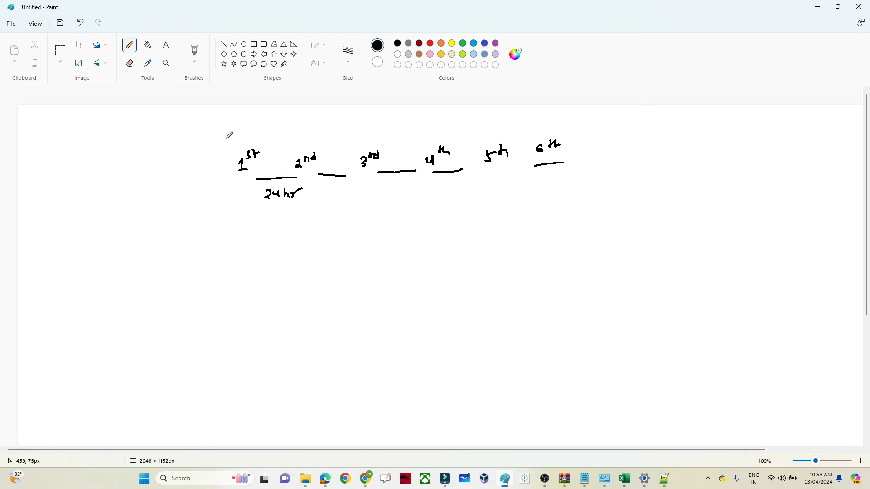
- Mark start and end on the timeline for the 1st–2nd, 2nd–3rd and 3rd–4th windows, then return to the project diagram
mouse_move(228, 131)
mouse_down()
mouse_move(225, 140)
mouse_move(239, 130)
mouse_up()
mouse_move(233, 129)
mouse_down()
mouse_move(233, 138)
mouse_move(257, 128)
mouse_move(318, 136)
mouse_up()
drag(310, 173, 308, 230)
drag(319, 229, 331, 228)
mouse_move(370, 183)
mouse_down()
mouse_move(368, 232)
mouse_move(376, 231)
mouse_up()
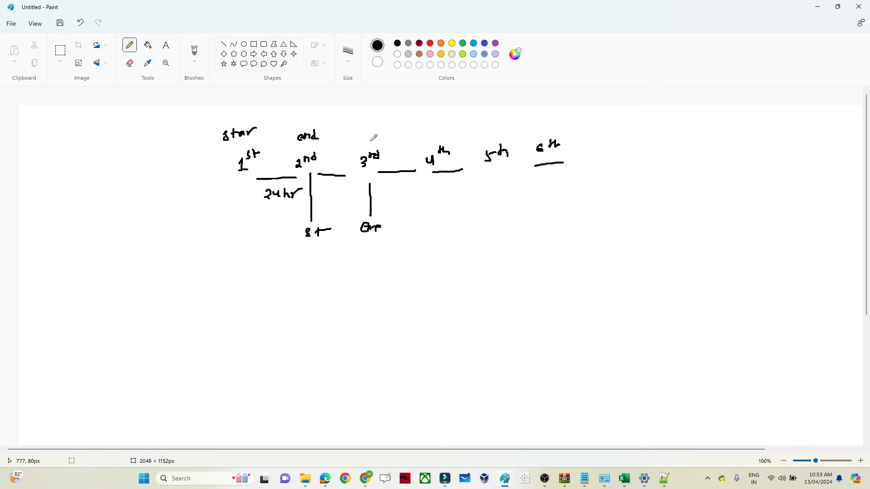
mouse_move(372, 149)
mouse_down()
mouse_move(371, 125)
mouse_move(434, 146)
mouse_move(434, 127)
mouse_up()
drag(442, 117, 451, 124)
drag(457, 114, 464, 124)
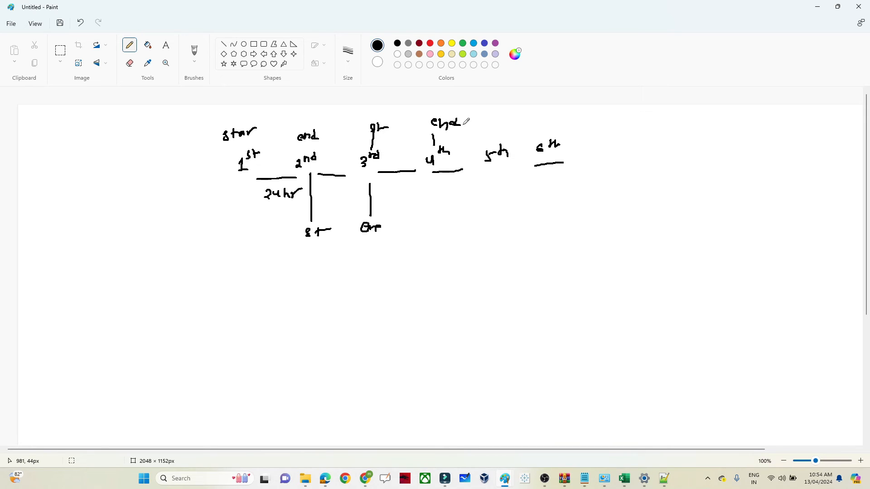
key(alt+Tab)
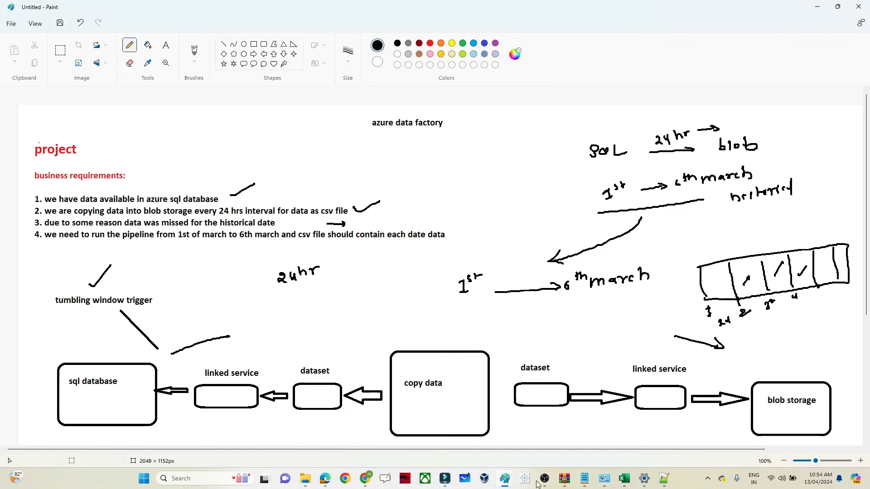
click(669, 479)
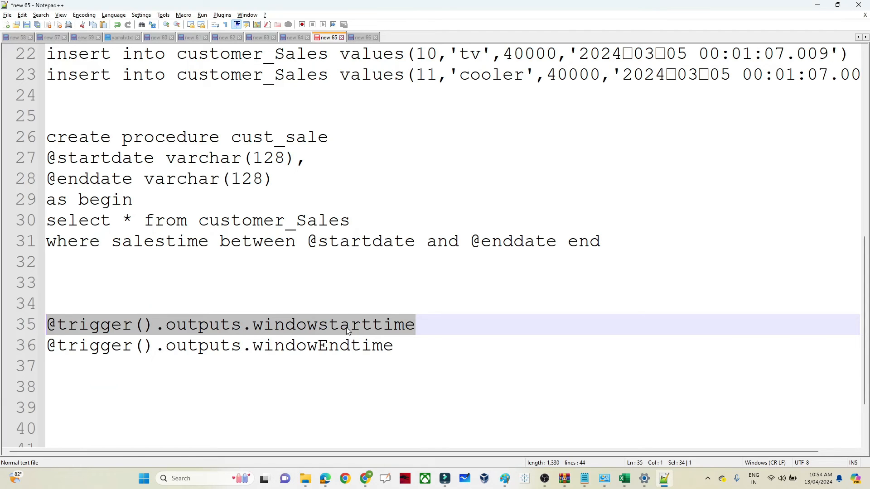
mouse_move(371, 474)
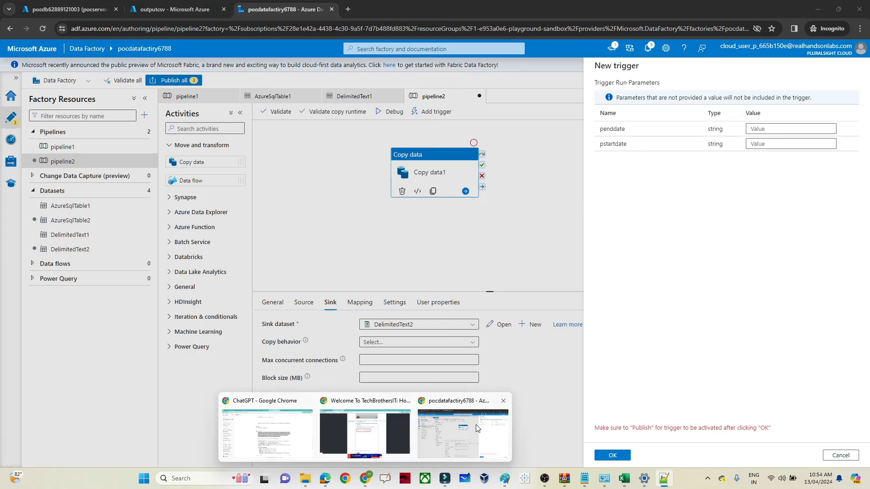
click(477, 428)
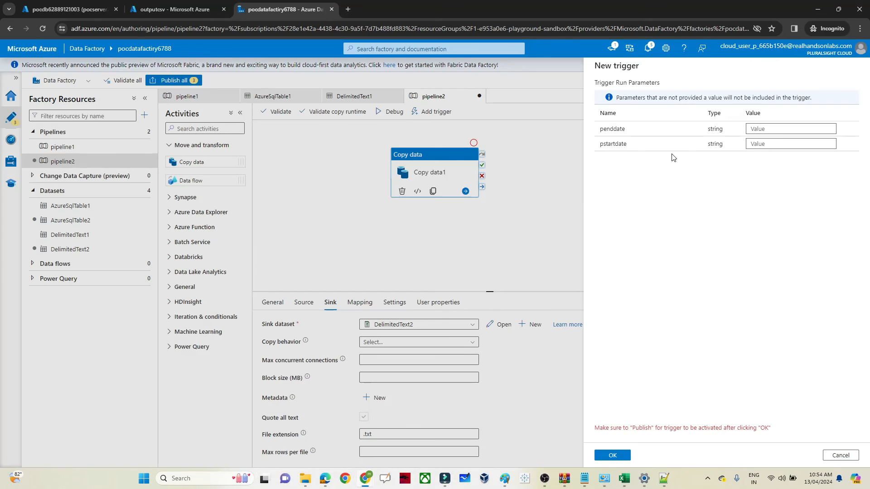
click(752, 144)
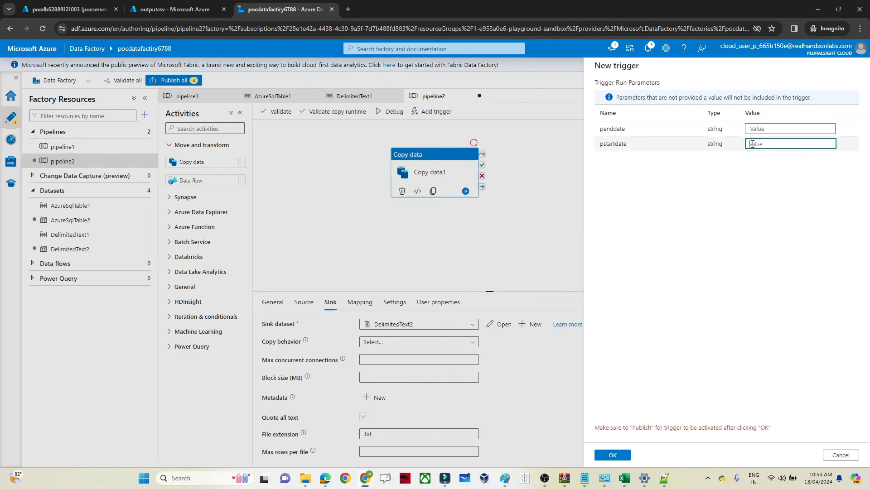
key(ctrl+v)
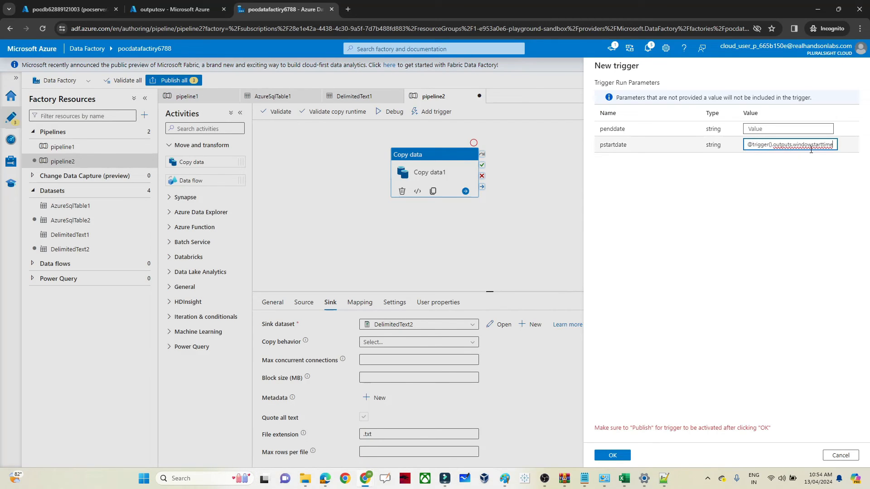
key(alt+Tab)
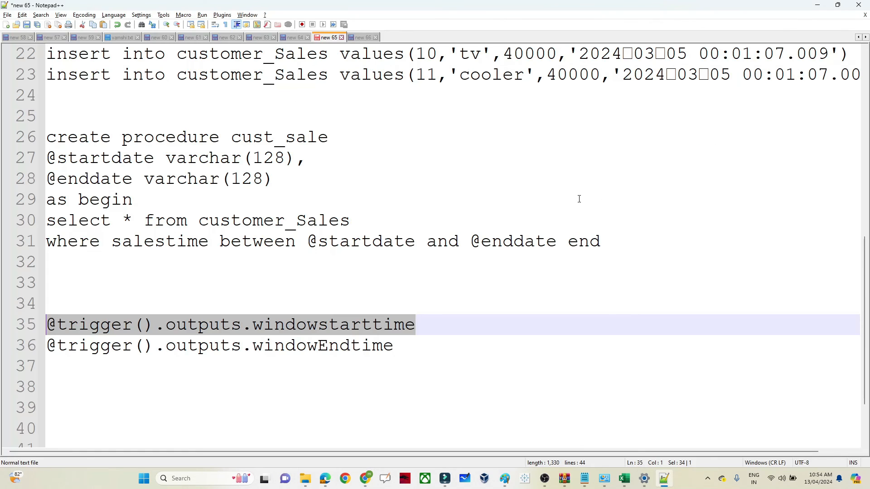
drag(399, 346, 95, 375)
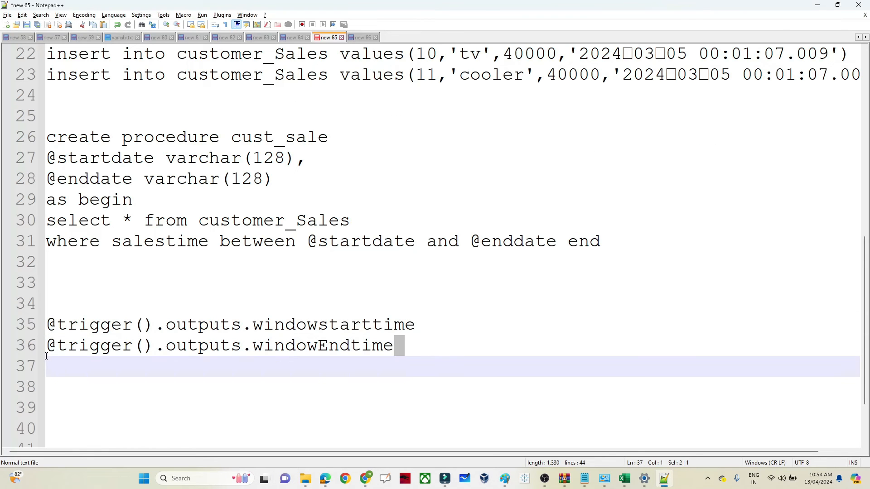
drag(46, 356, 45, 350)
key(ctrl+c)
key(alt+Tab)
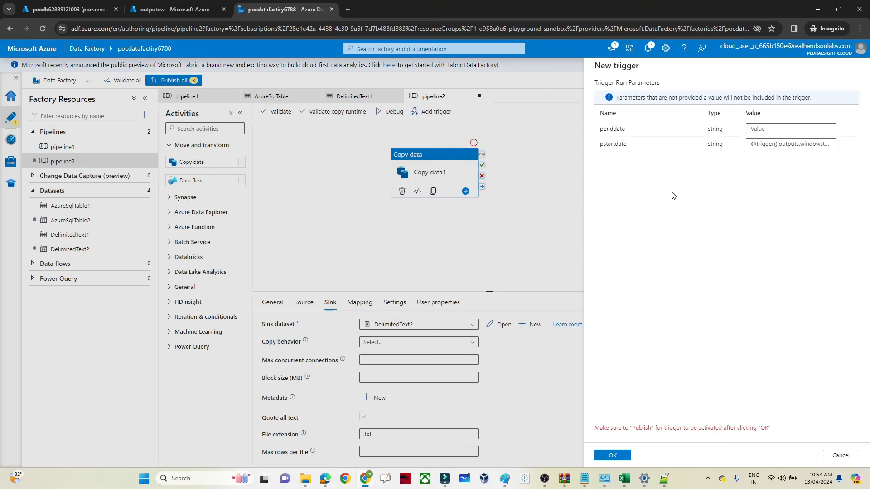
click(769, 128)
key(ctrl+v)
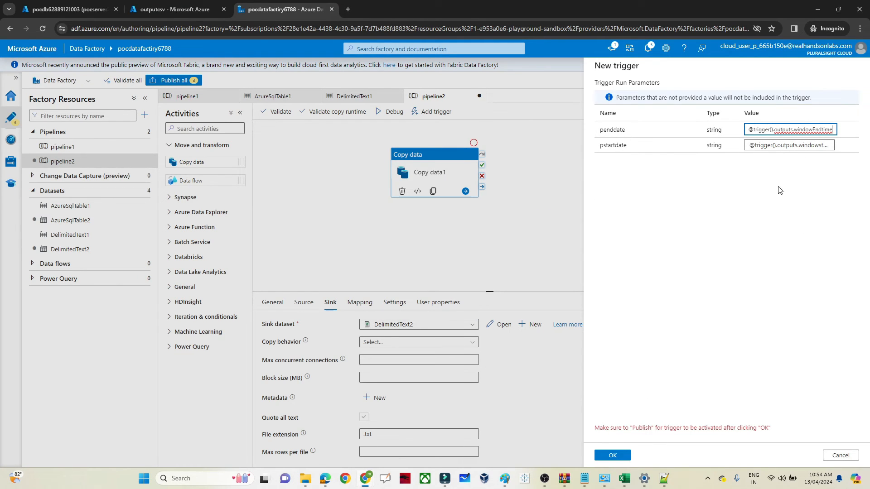
- Confirm the new trigger's run parameters and publish all pending changes to the data factory
click(612, 456)
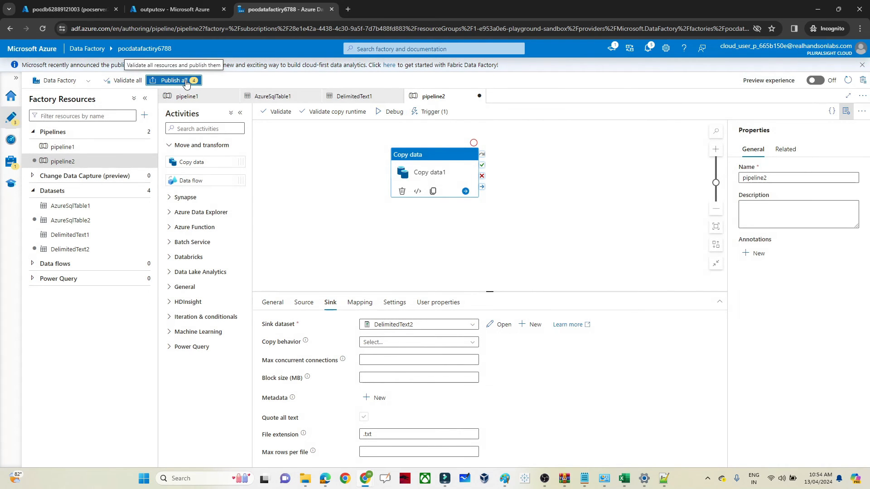
click(174, 80)
click(612, 455)
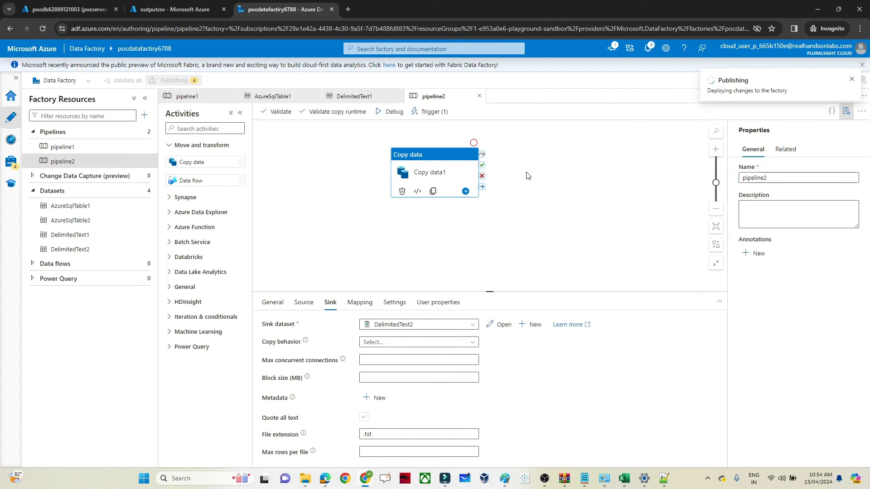
- Monitor the factory's pipeline runs, refreshing the list to check the progress of the triggered pipeline2 runs
click(8, 144)
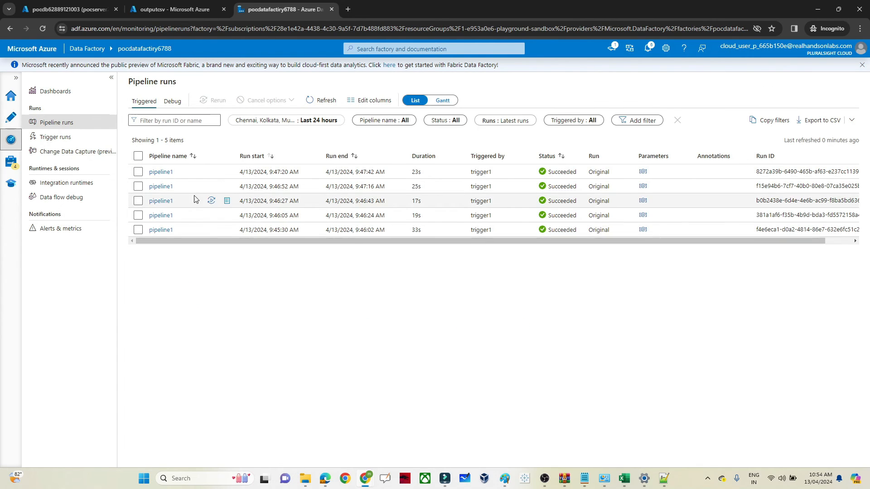
click(10, 118)
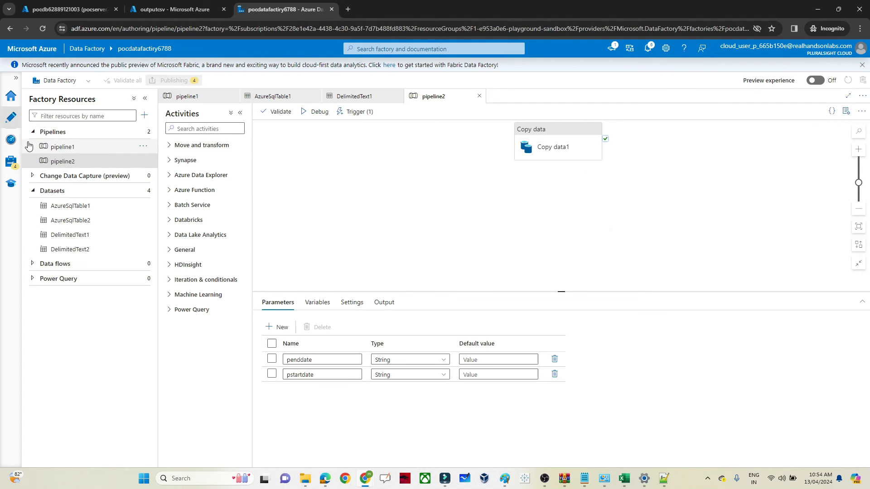
click(10, 140)
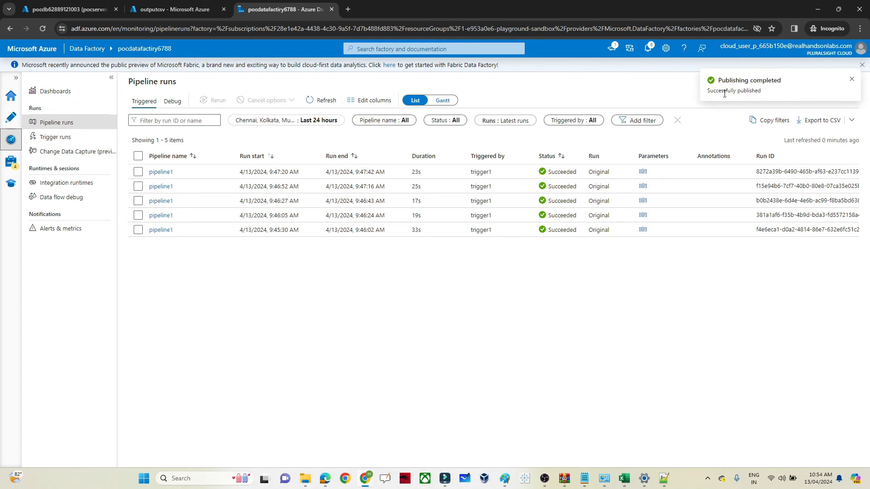
click(313, 103)
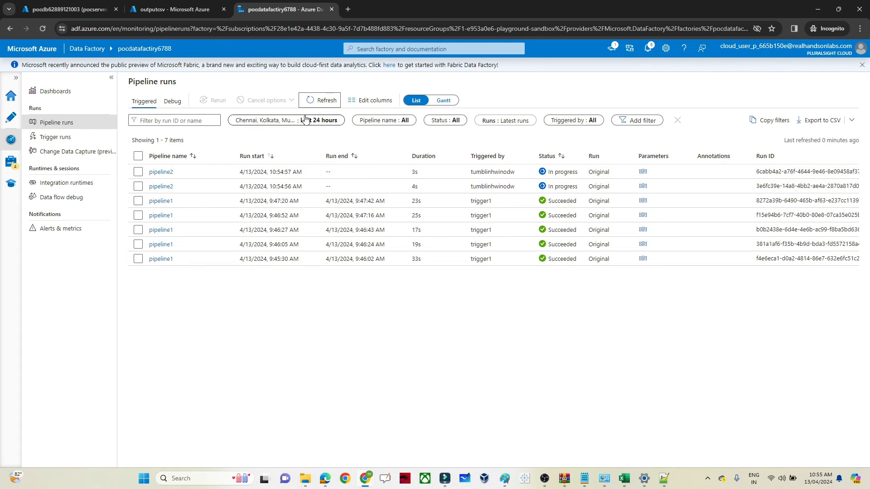
click(311, 102)
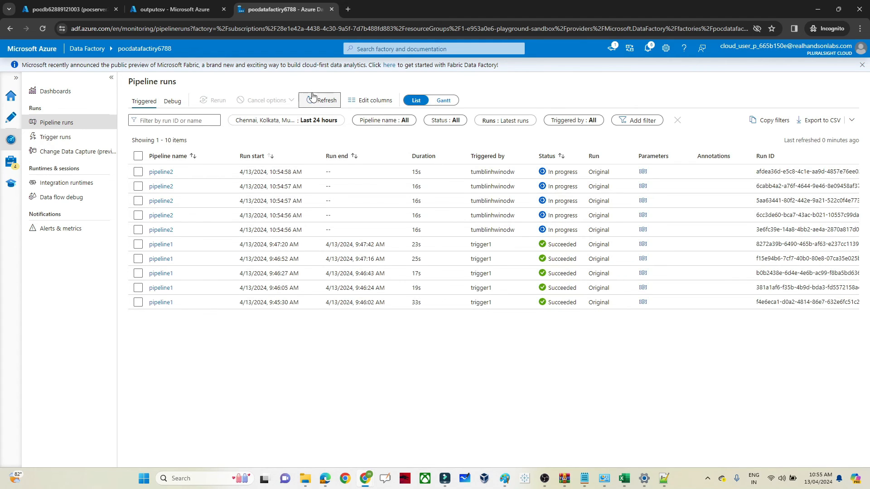
click(312, 99)
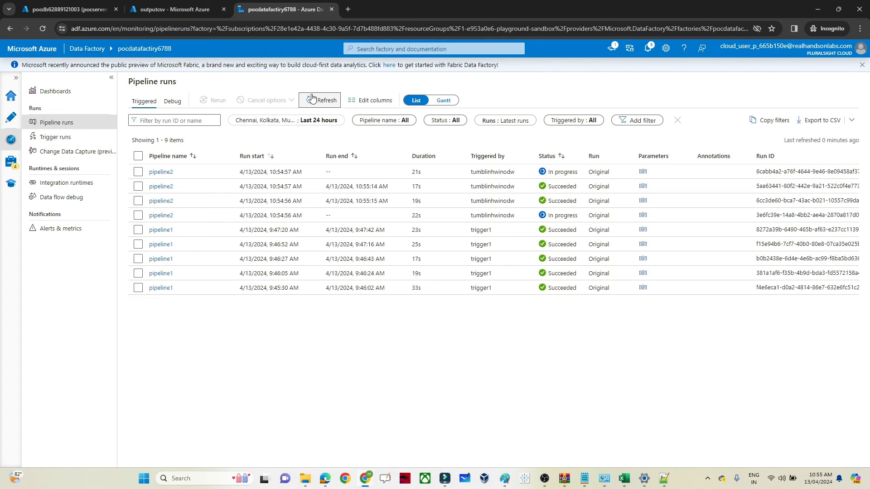
click(312, 99)
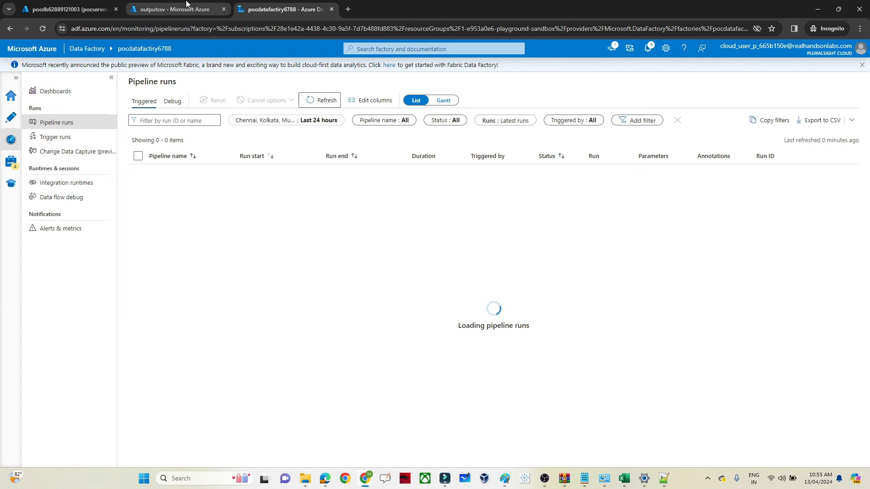
- In the Azure portal, refresh the outputcsv container and check the contents of the blob starting with data_865b9a90
click(64, 5)
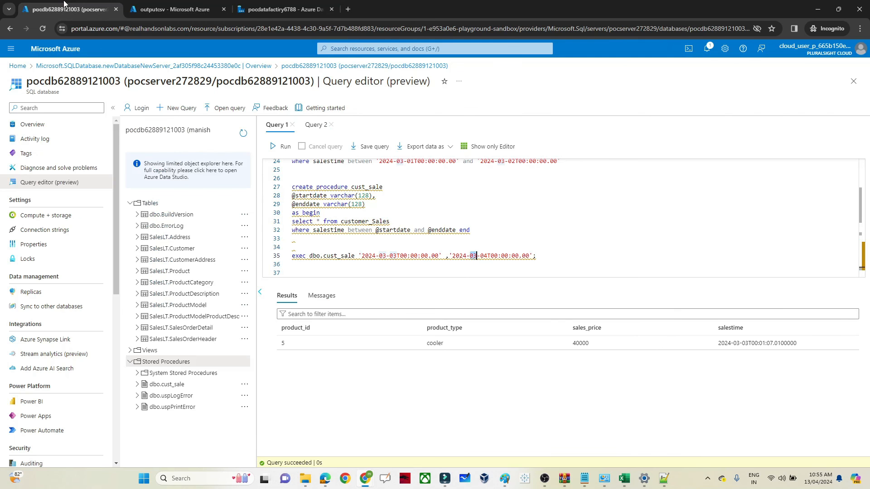
click(170, 6)
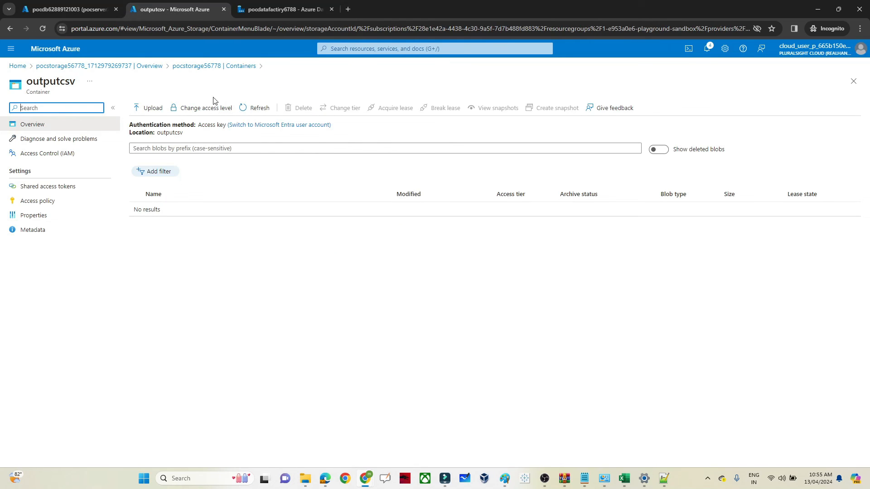
click(248, 108)
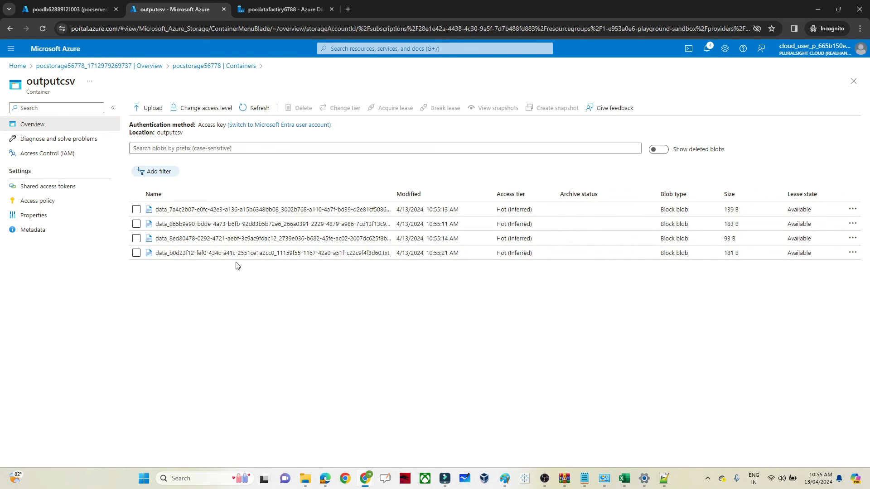
click(217, 224)
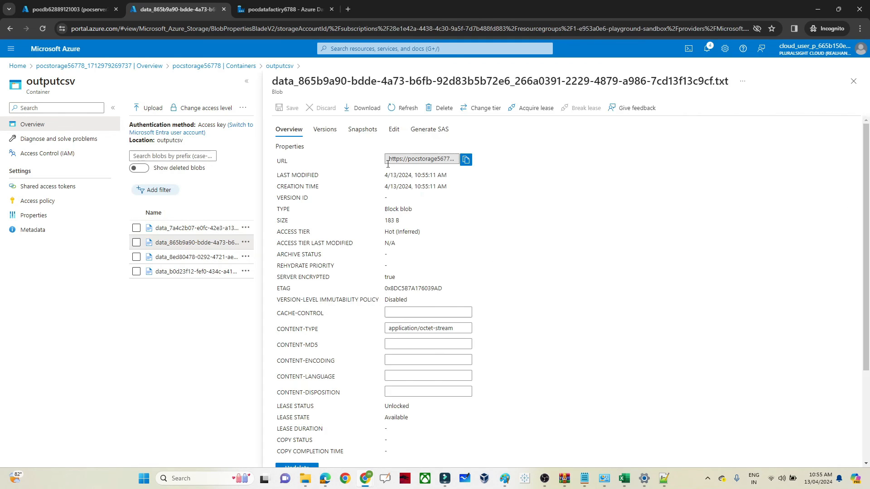
click(394, 130)
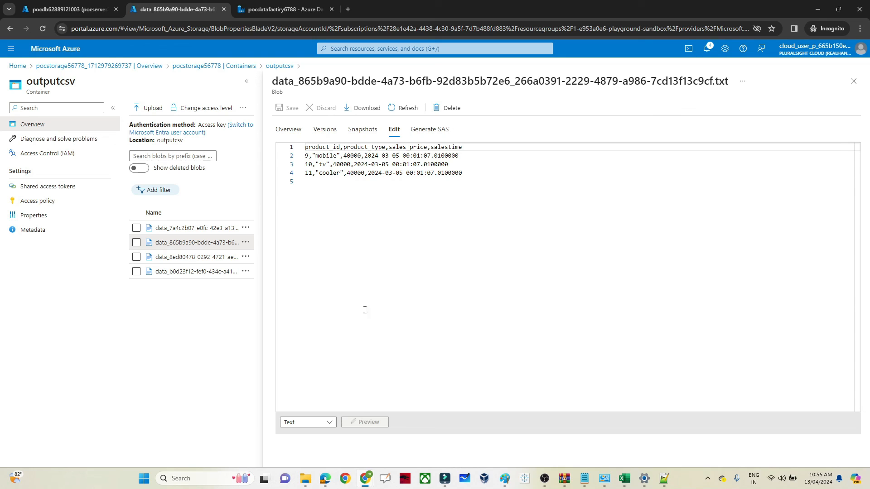
click(854, 81)
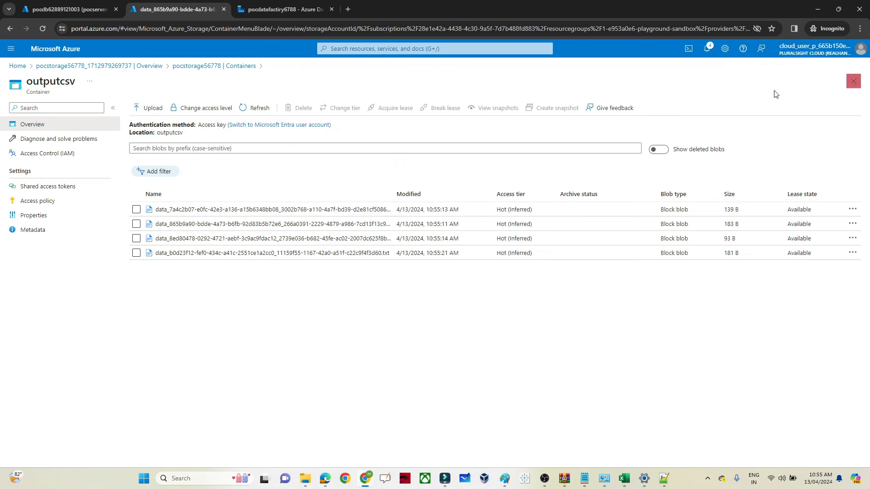
- Check the contents of the output blobs starting with data_7a4c2b07 and data_8ed80478, closing each one after reading
click(234, 209)
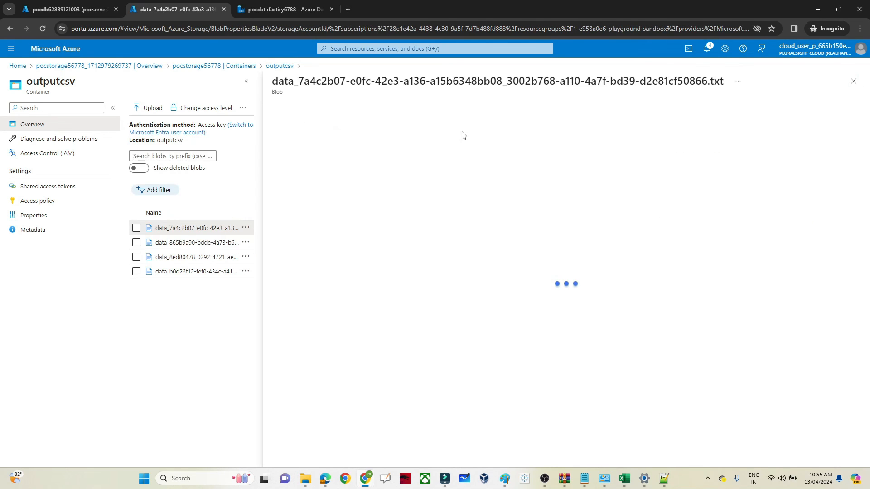
click(394, 129)
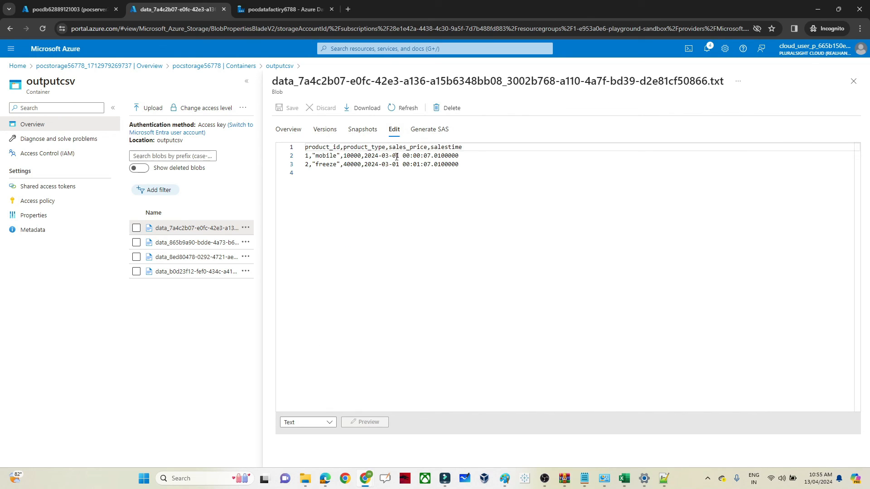
click(854, 82)
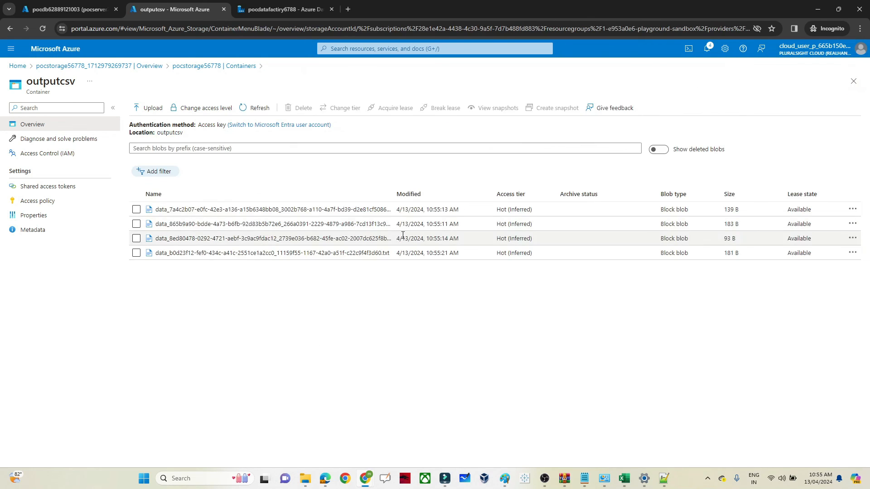
click(308, 238)
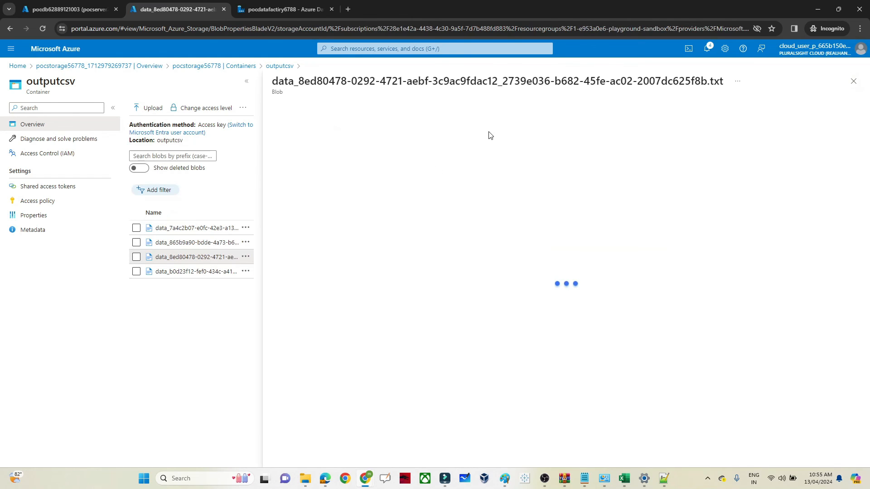
click(395, 129)
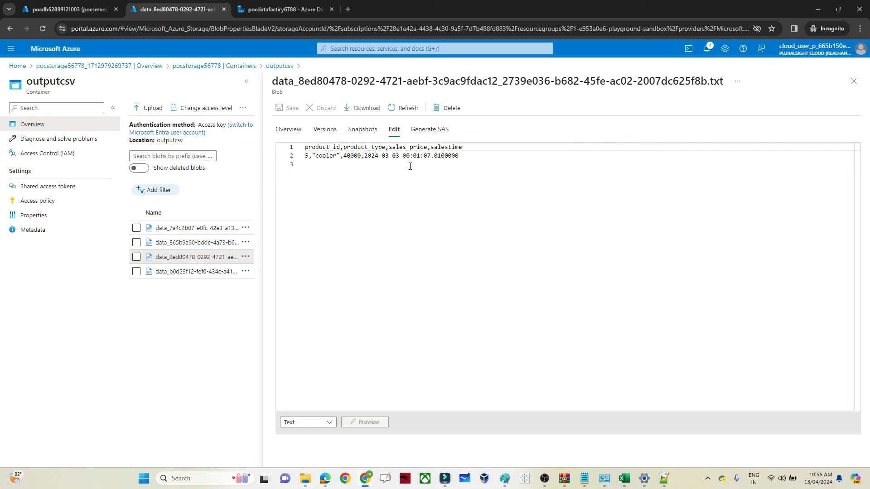
click(854, 82)
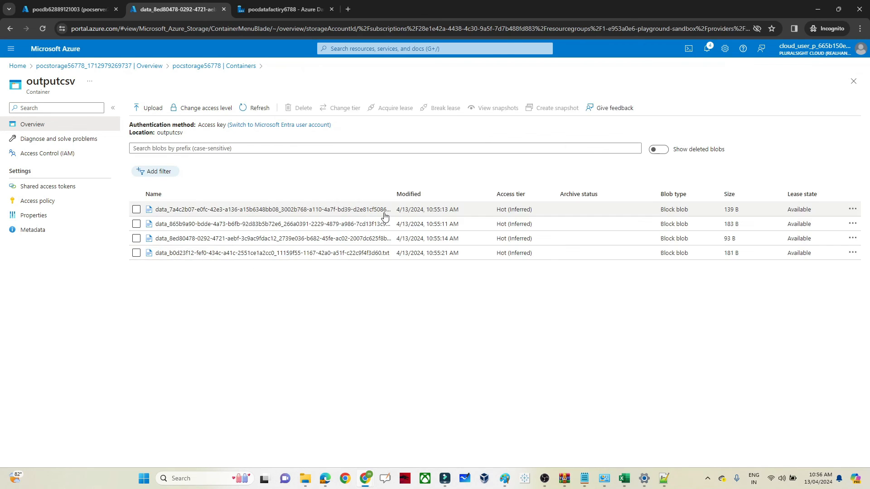
- Check the contents of the blob starting with data_b0d23f12, close it and refresh the outputcsv blob list
click(272, 254)
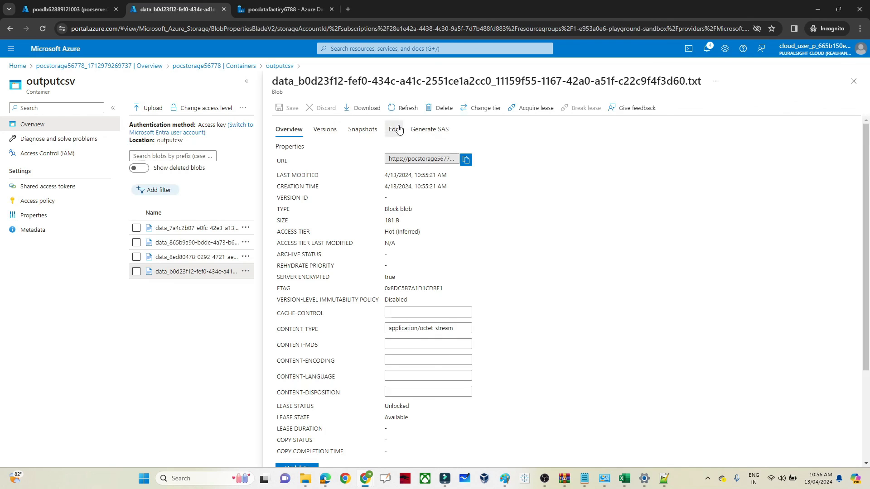
click(398, 130)
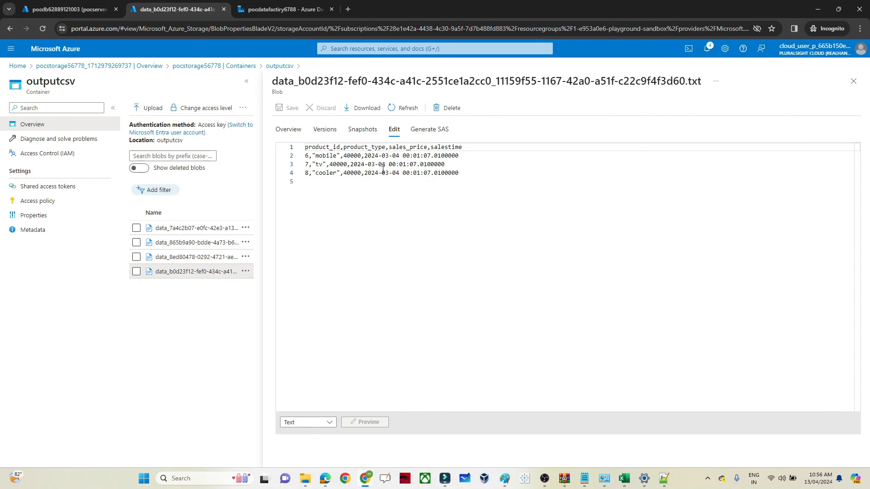
click(852, 83)
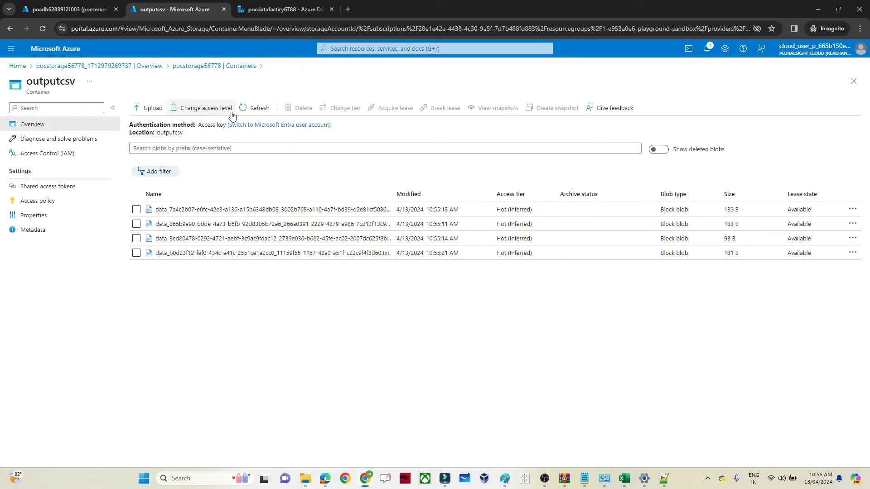
click(259, 109)
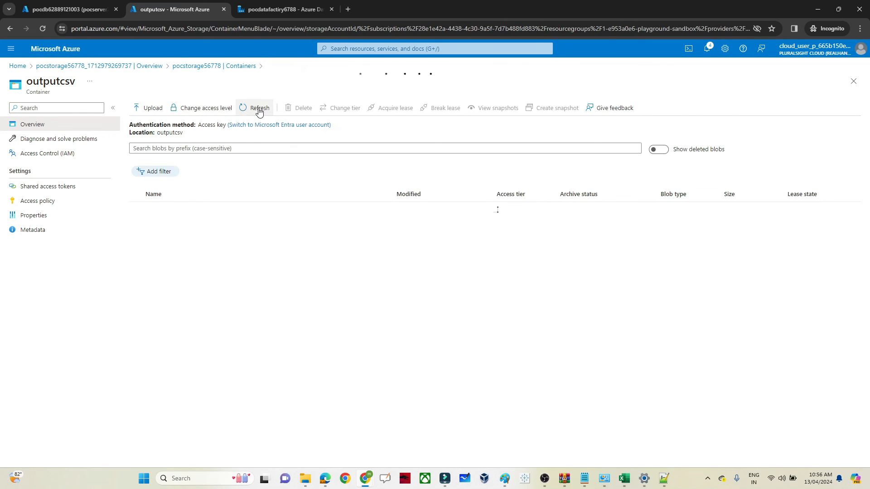
click(259, 110)
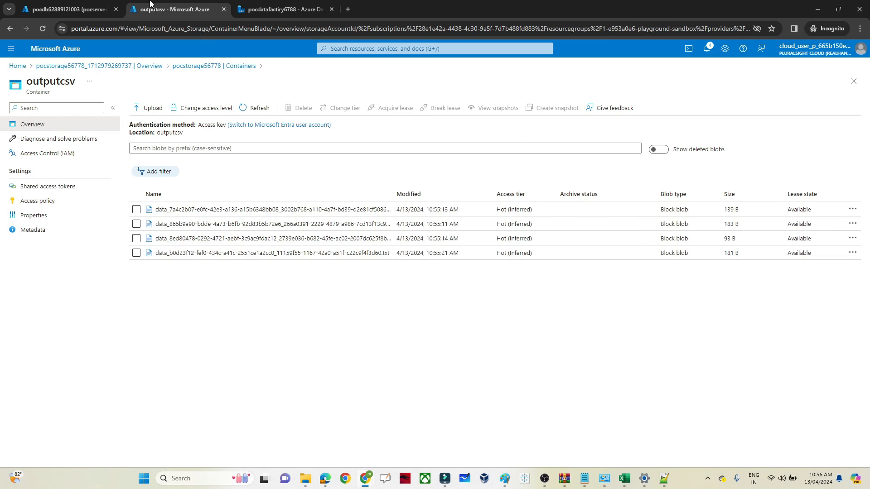
- Switch back to Data Factory and refresh the pipeline runs list to check the status of the remaining pipeline2 runs
click(276, 5)
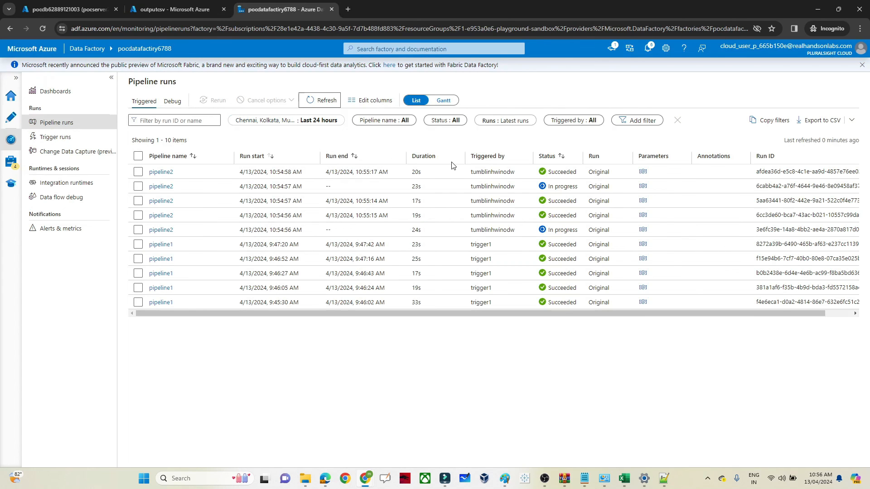
click(324, 104)
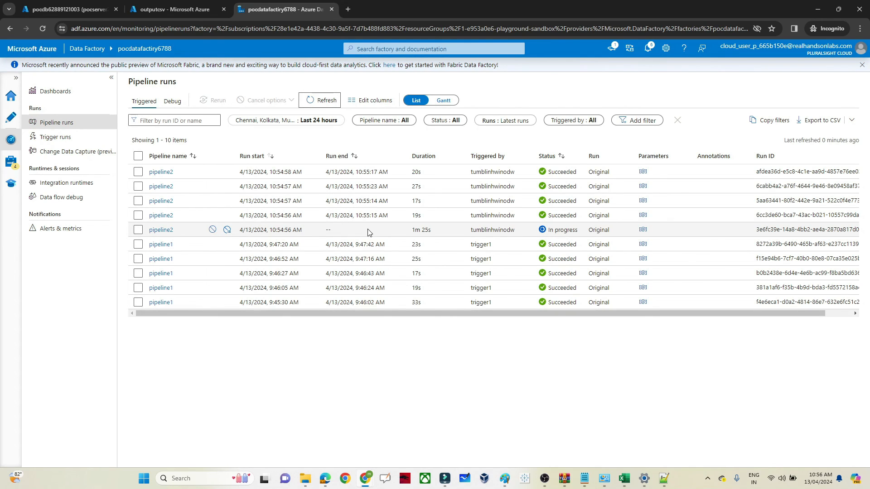
click(316, 100)
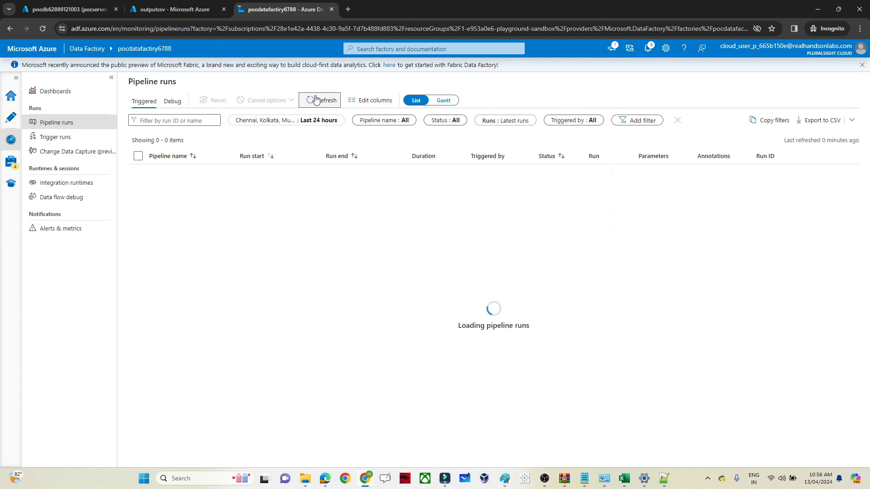
click(315, 100)
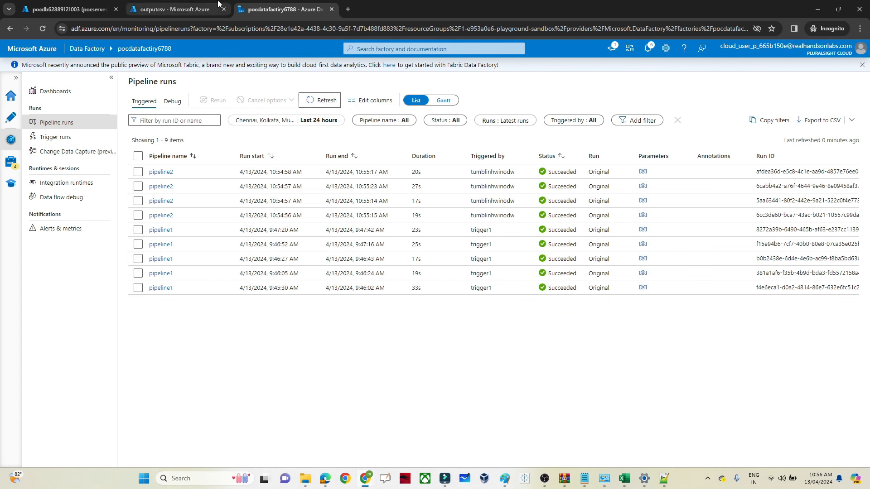
- Refresh the outputcsv container in the Azure portal to check for new output blobs, and return to the Data Factory pipeline runs
click(187, 4)
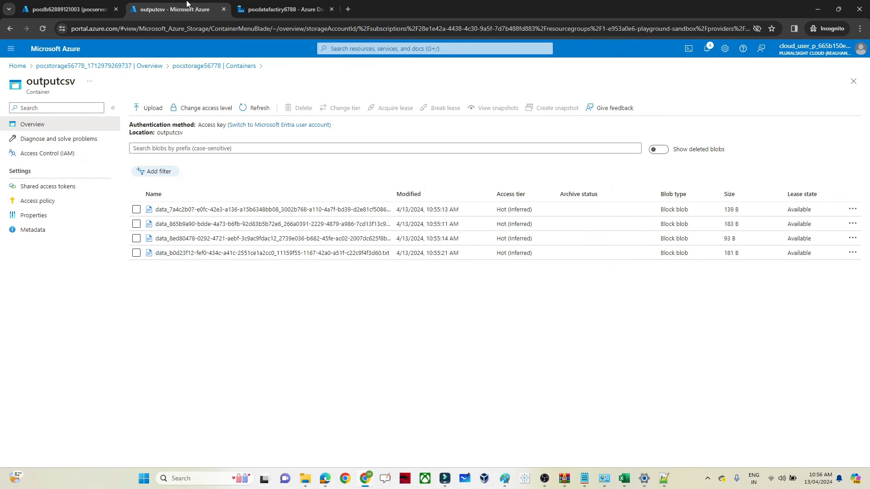
click(254, 107)
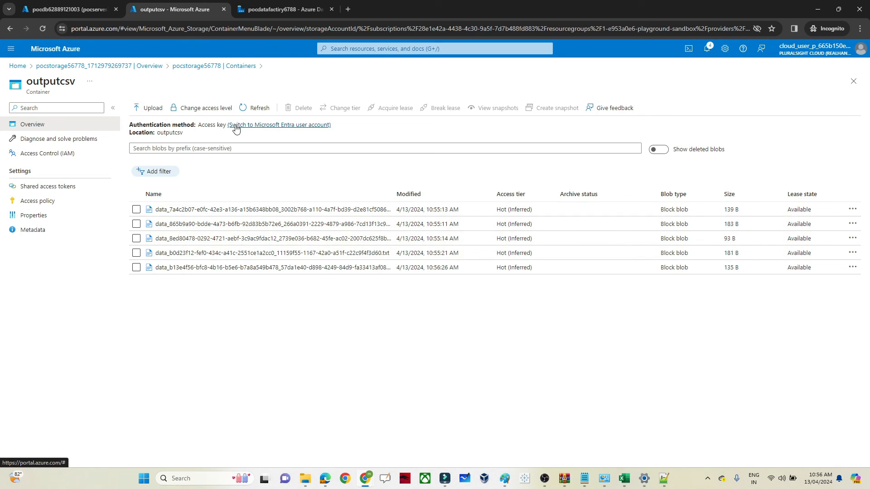
click(277, 9)
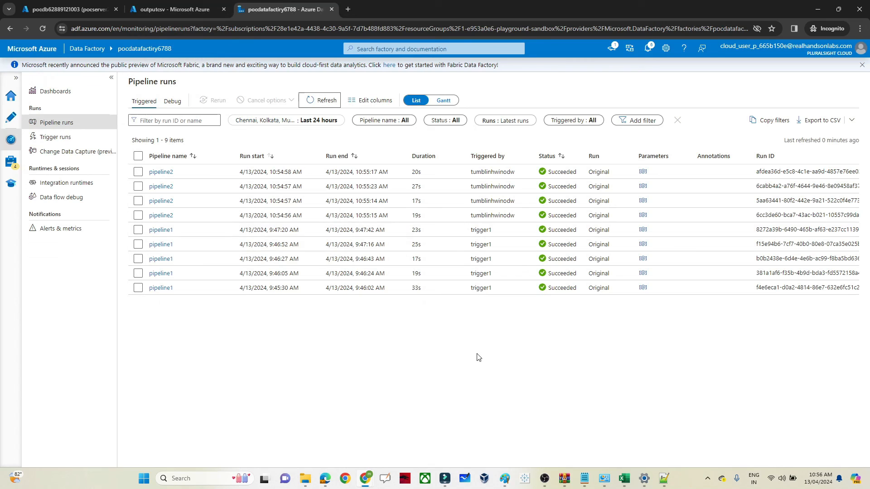
click(545, 477)
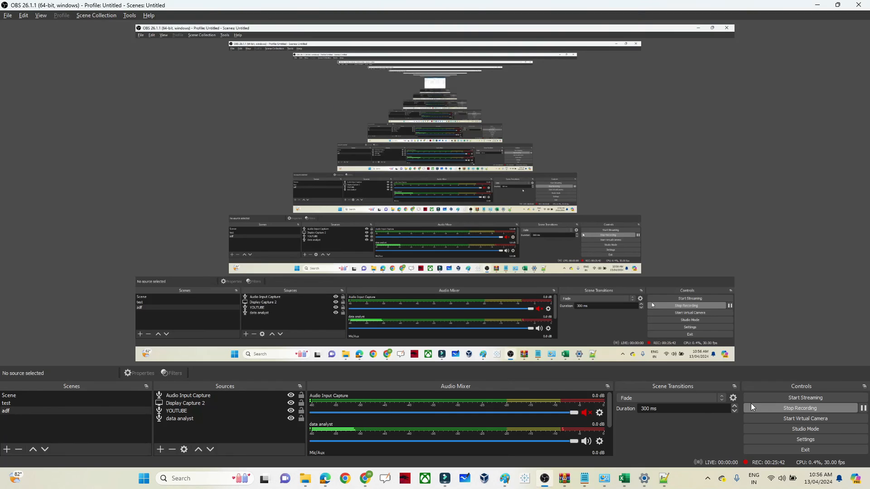